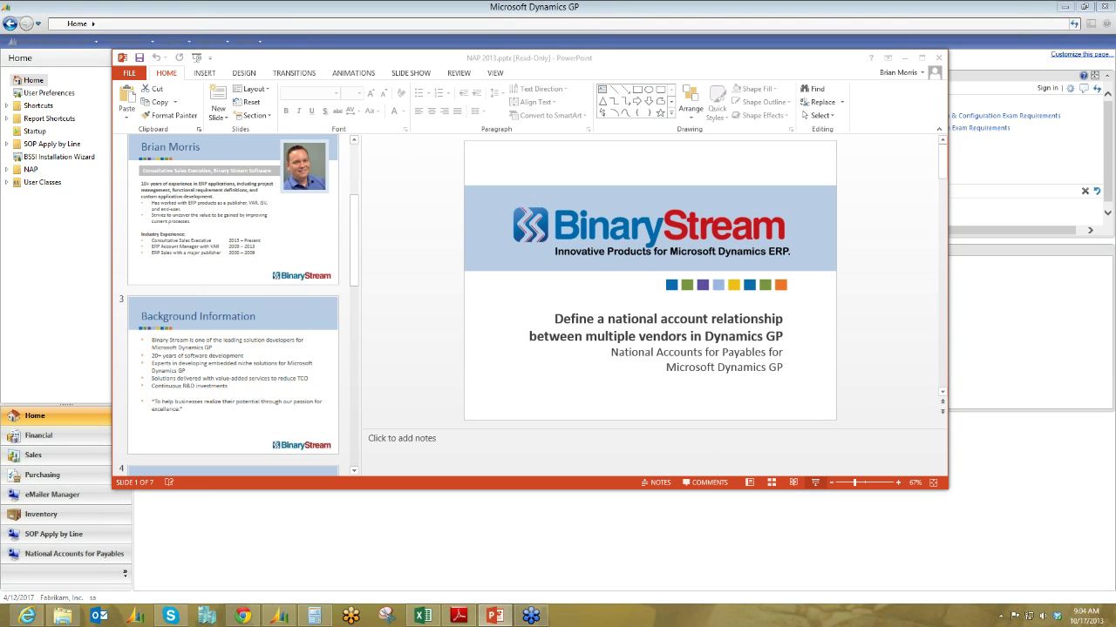
- Switch to Microsoft Dynamics GP and review the National Accounts Setup option of National Accounts for Payables, leaving it as is
left_click(1032, 299)
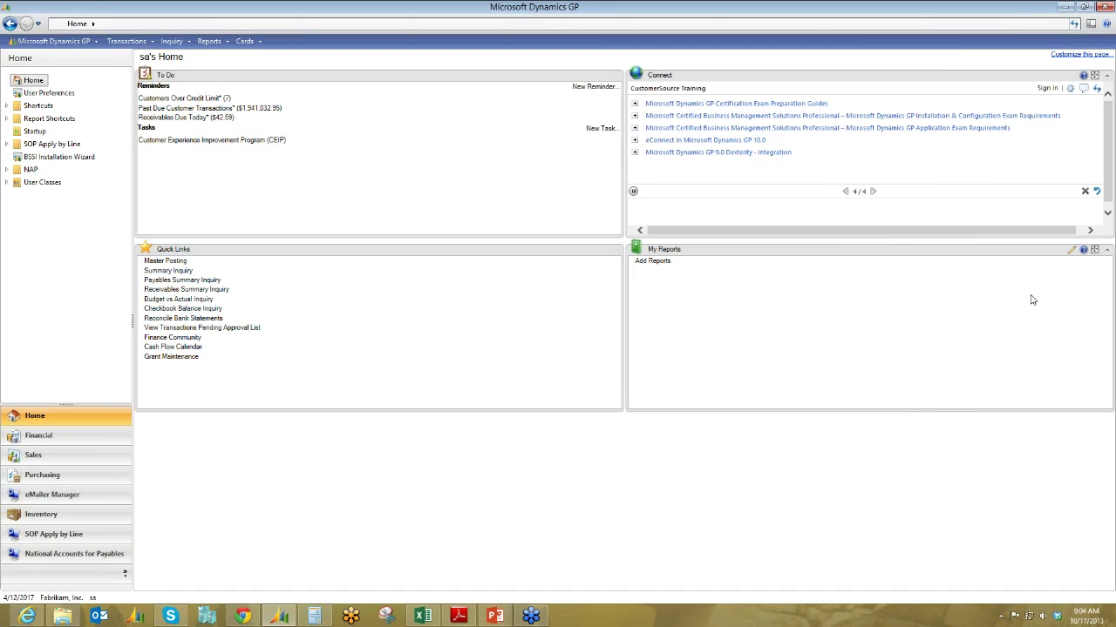
left_click(48, 556)
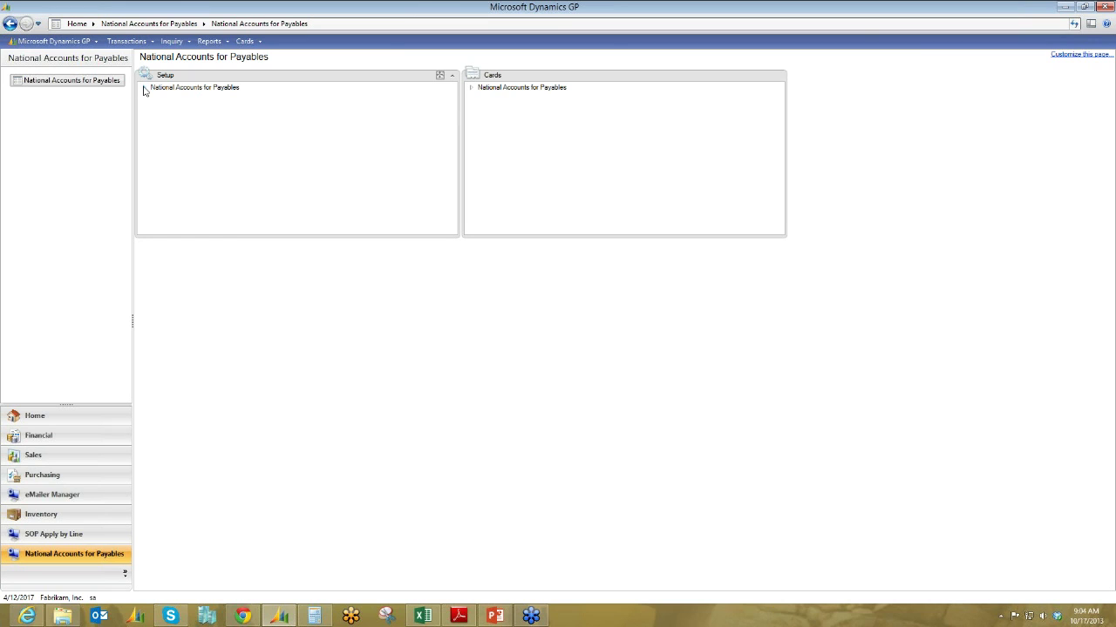
left_click(144, 87)
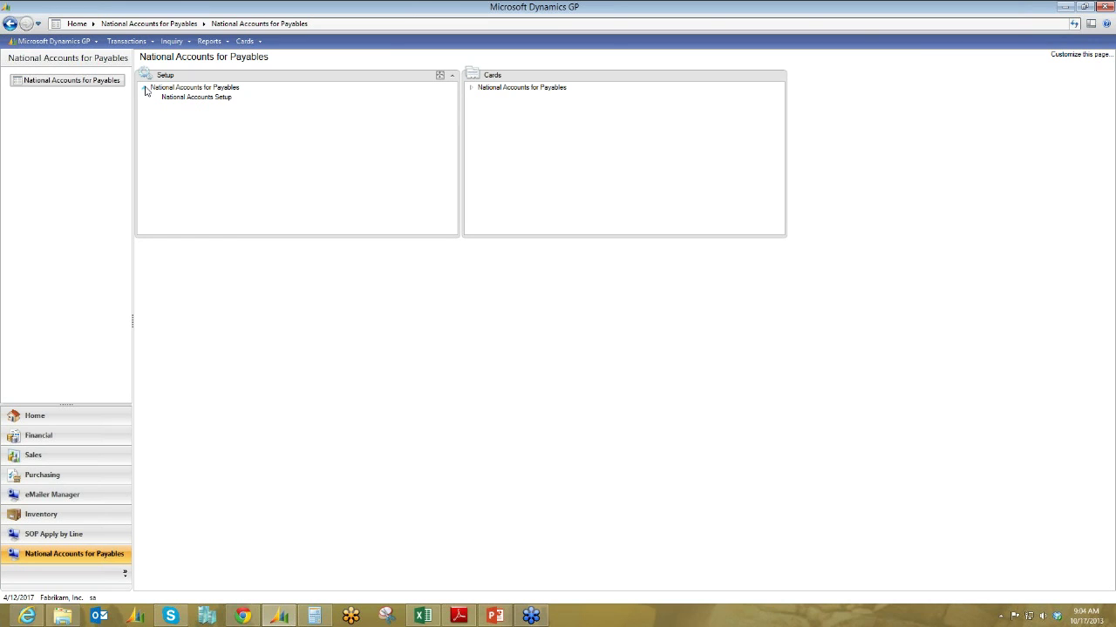
left_click(189, 99)
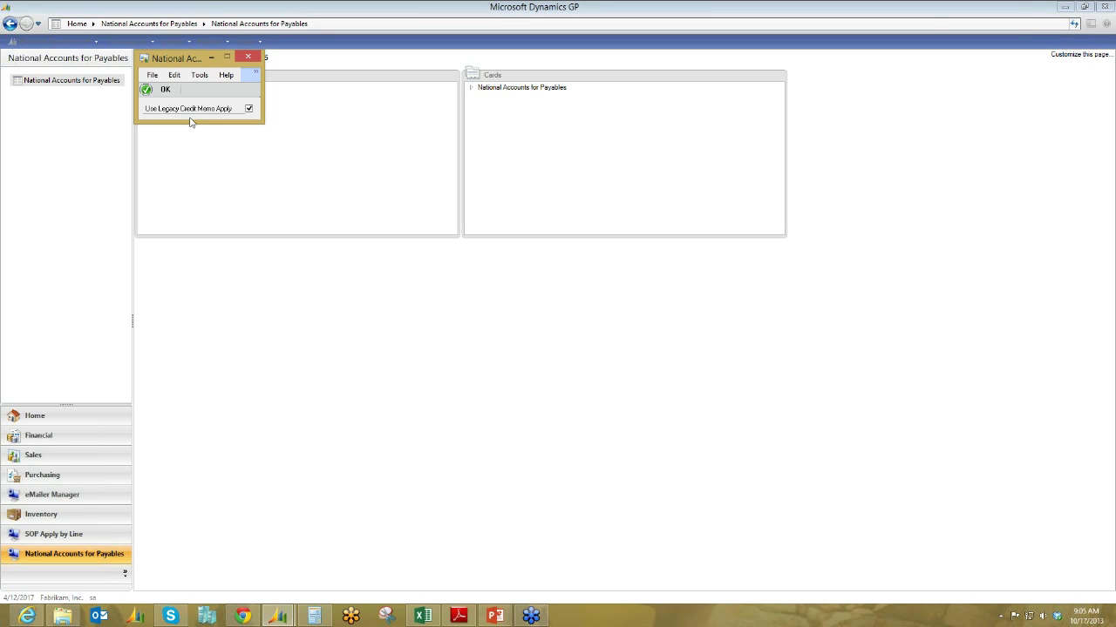
left_click(248, 57)
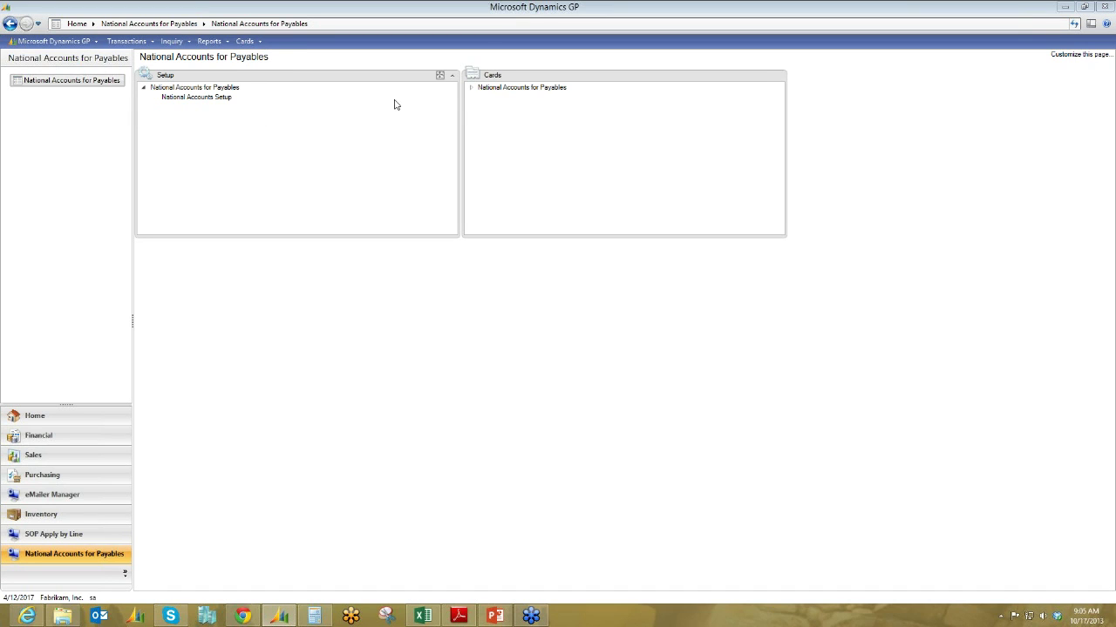
- Open National Accounts Maintenance and load A Travel Company as the parent vendor
left_click(471, 88)
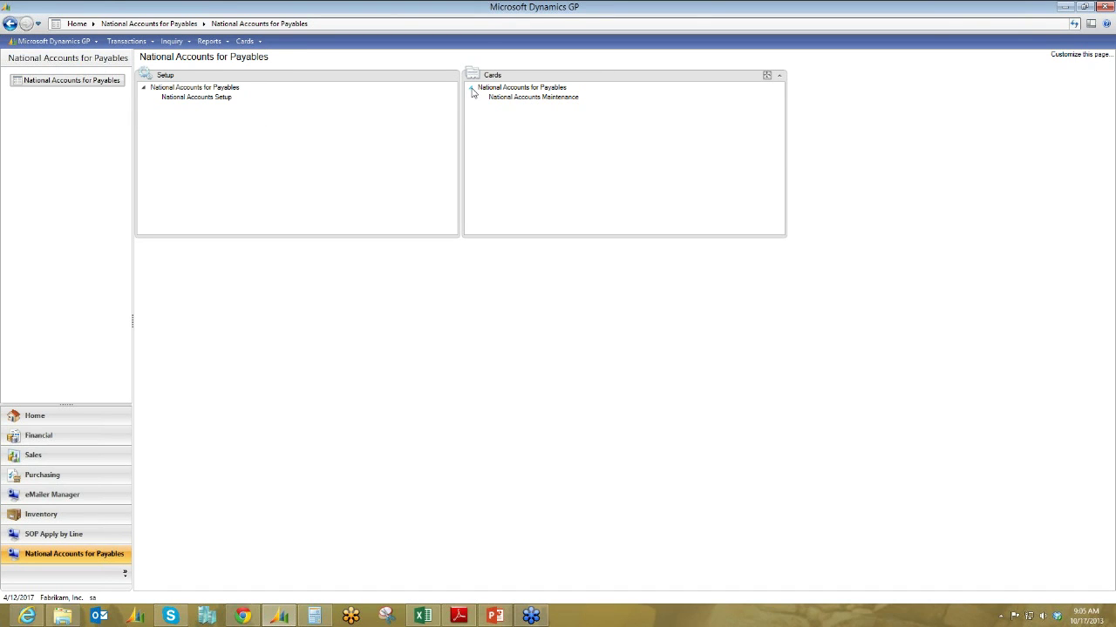
left_click(539, 97)
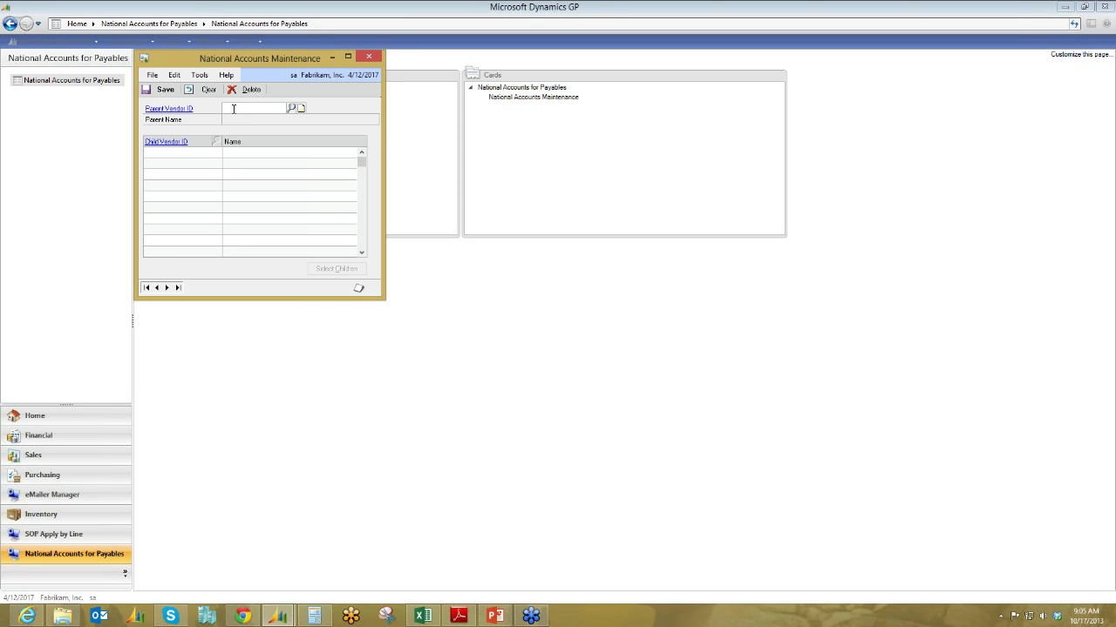
left_click(292, 108)
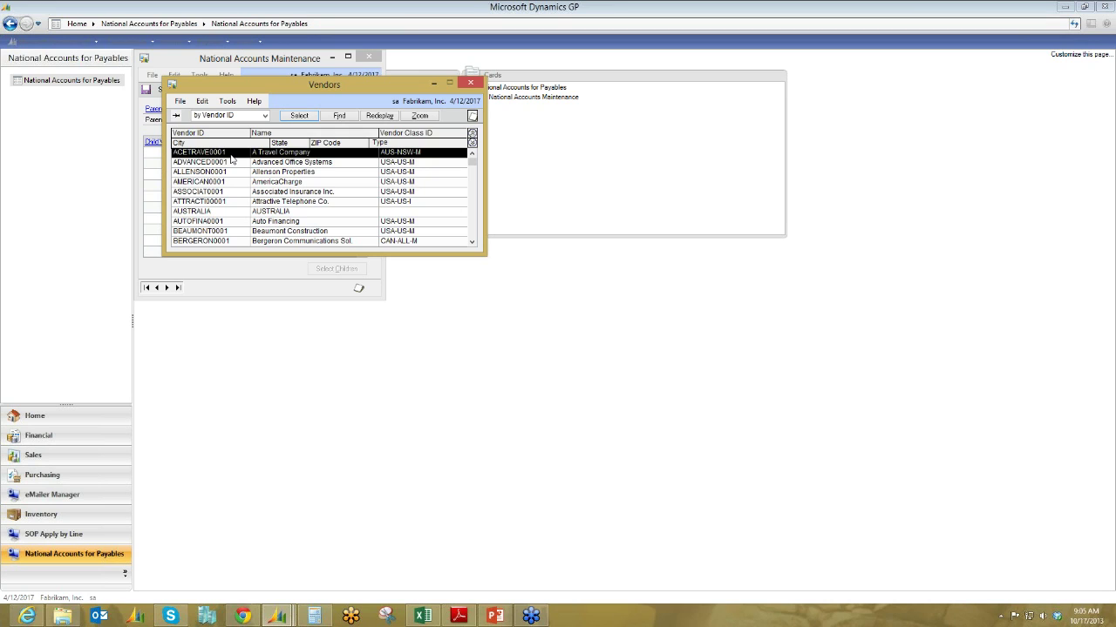
double_click(231, 154)
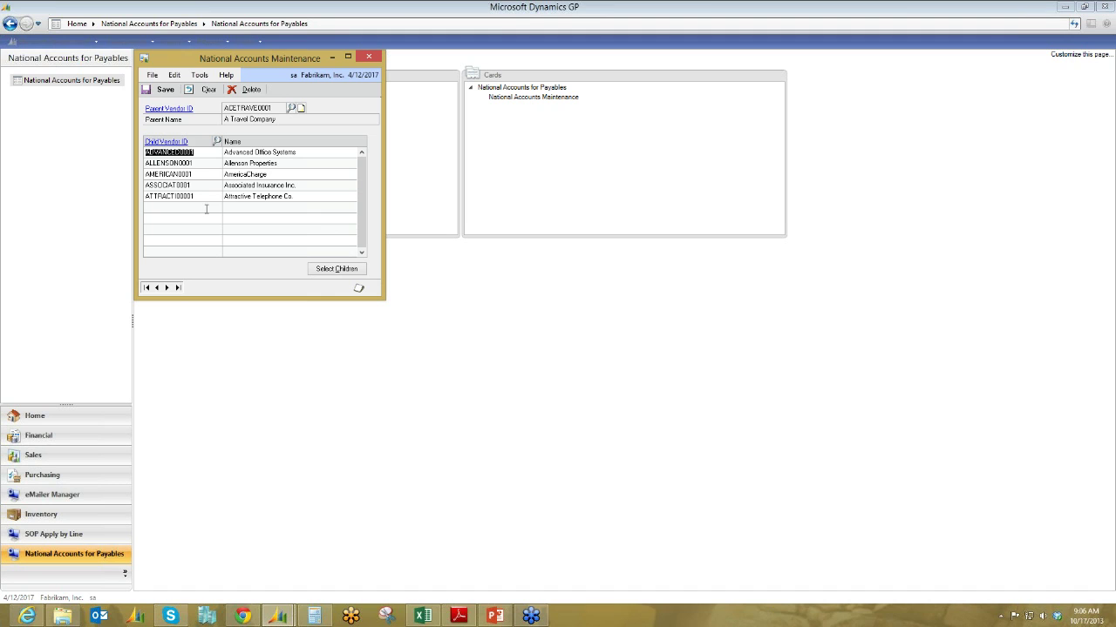
- Add Bergeron Communications as a child vendor in the first empty row of the child list
left_click(205, 209)
left_click(214, 140)
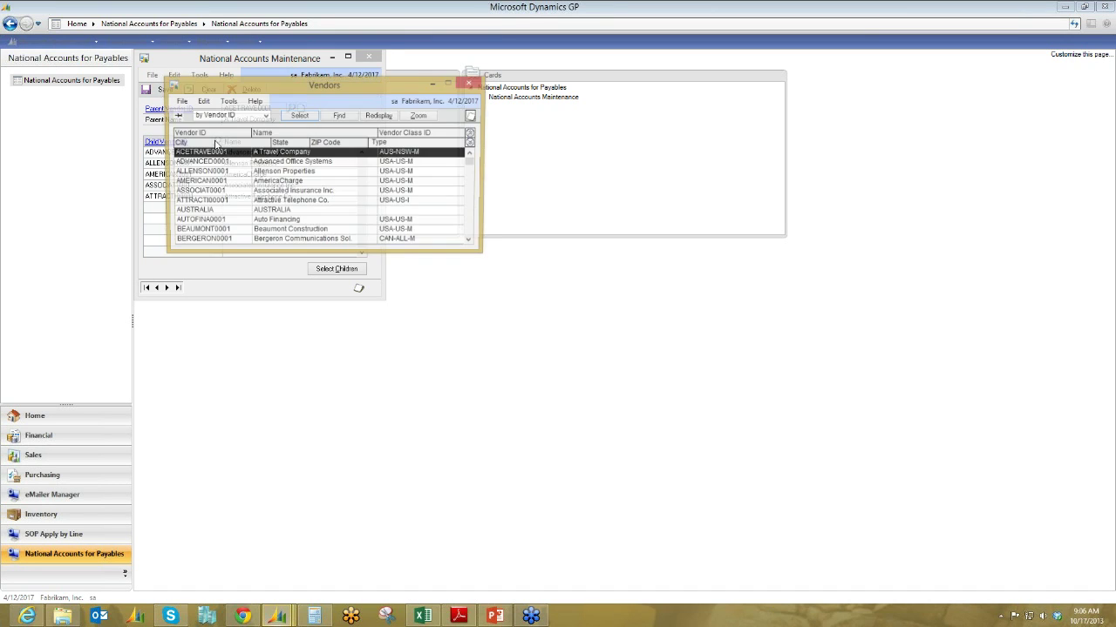
double_click(218, 241)
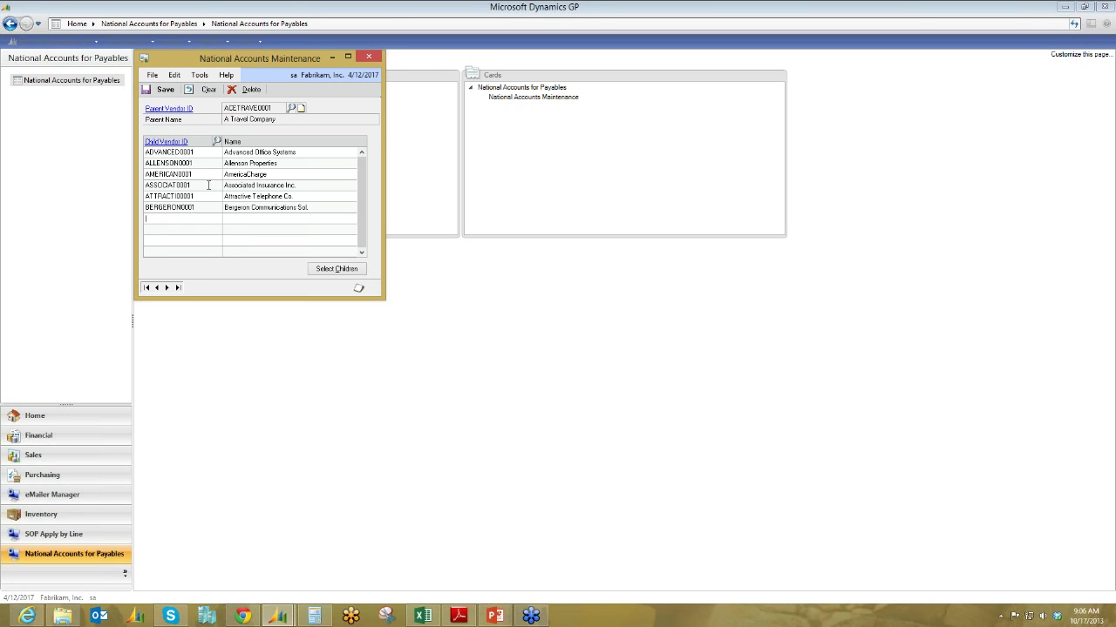
- Delete A Travel Company's national account record and choose the same company again as parent vendor
left_click(240, 93)
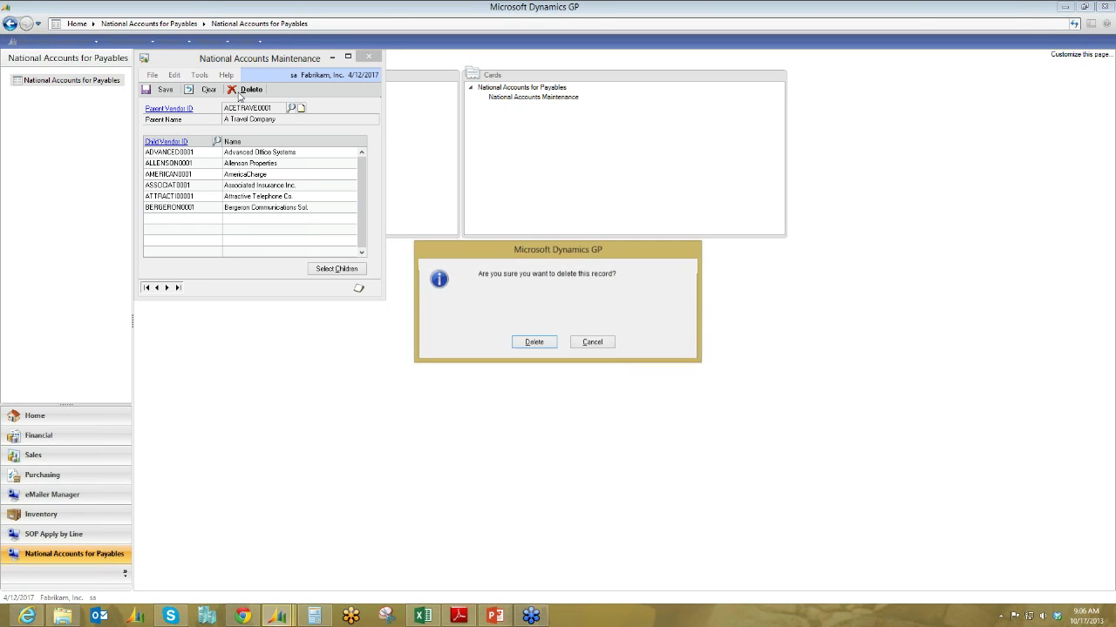
left_click(534, 342)
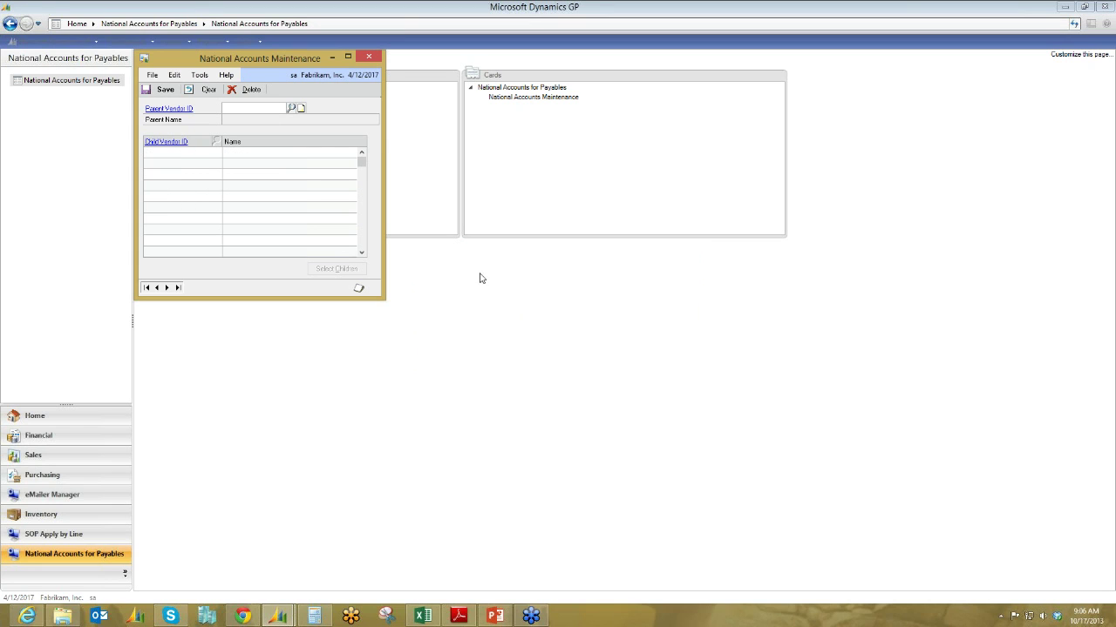
left_click(293, 108)
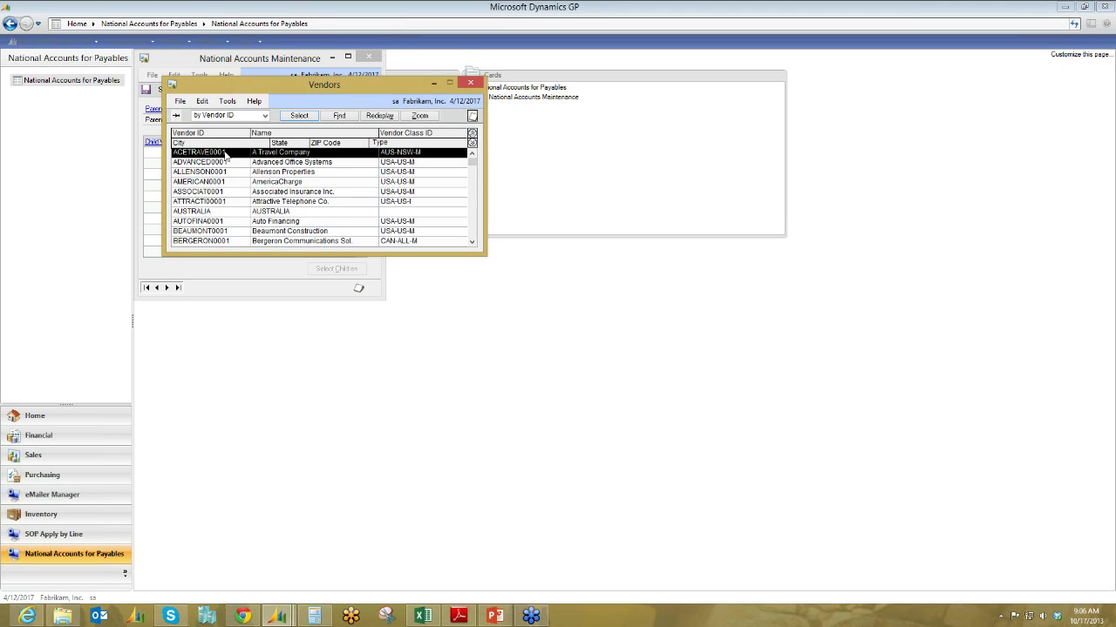
double_click(225, 154)
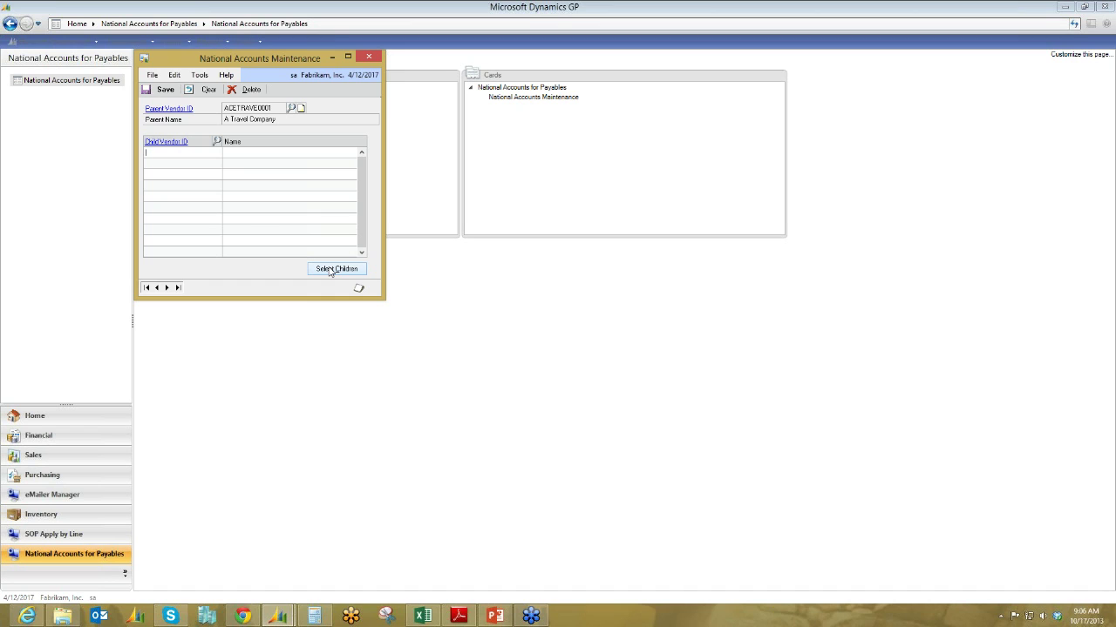
- Assign the Vendor ID range from Advanced Office Systems to Attractive Telephone Co. as children, save the national account and close the maintenance window
left_click(331, 271)
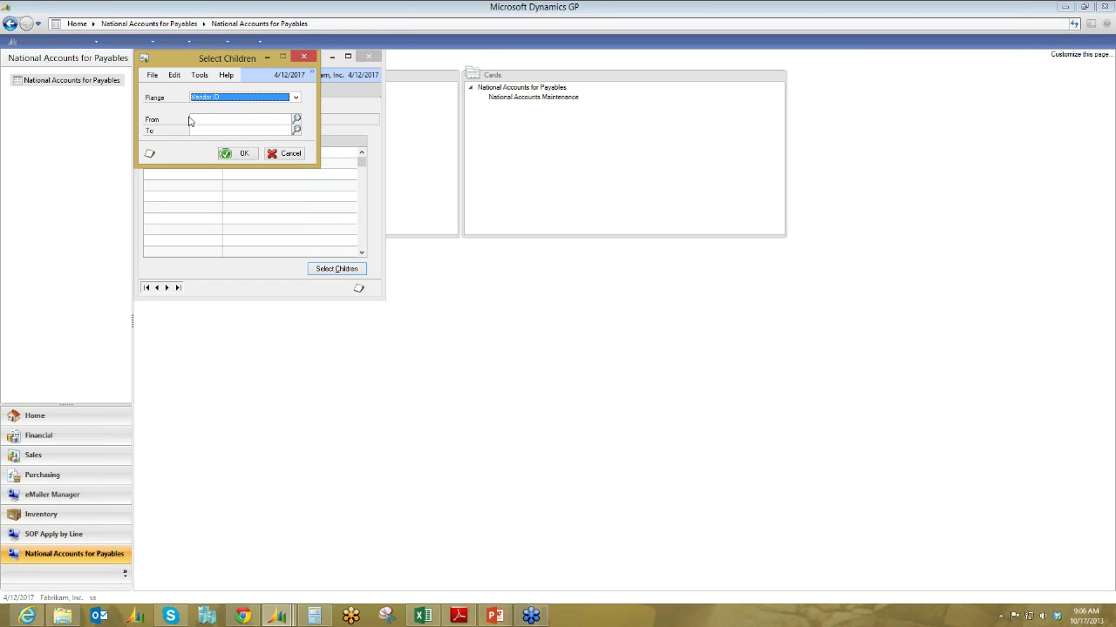
left_click(297, 121)
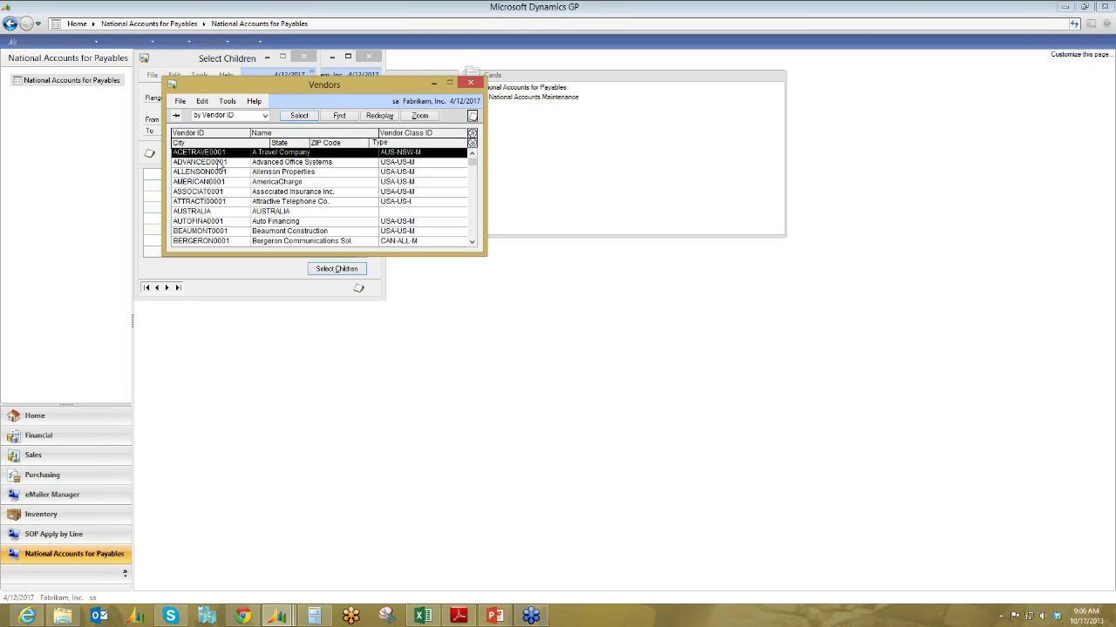
double_click(222, 163)
left_click(296, 130)
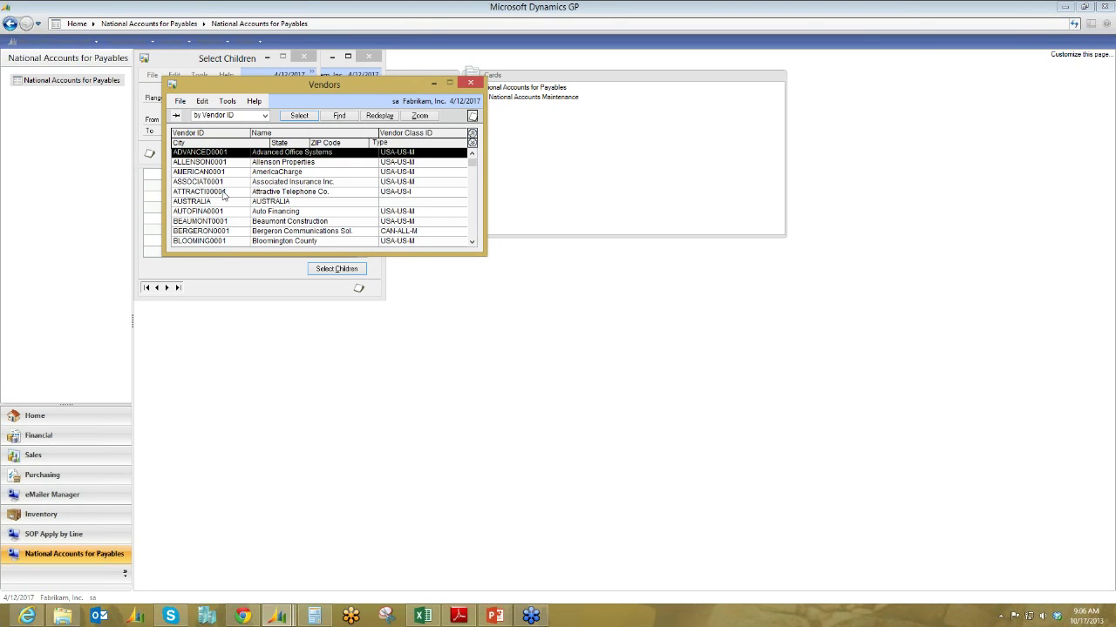
double_click(223, 192)
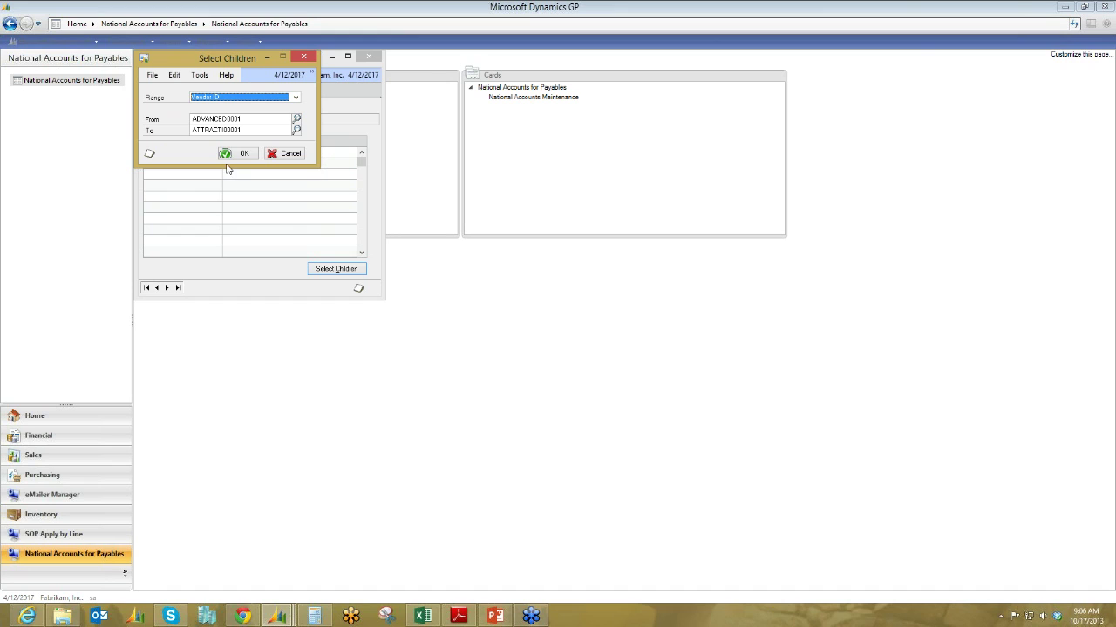
left_click(228, 154)
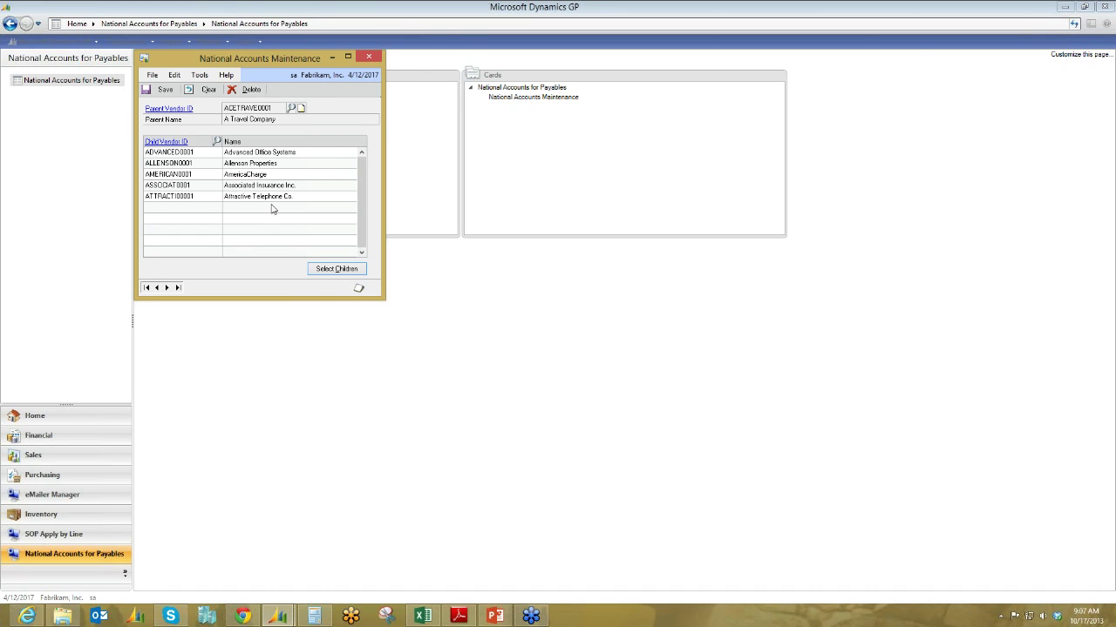
left_click(154, 93)
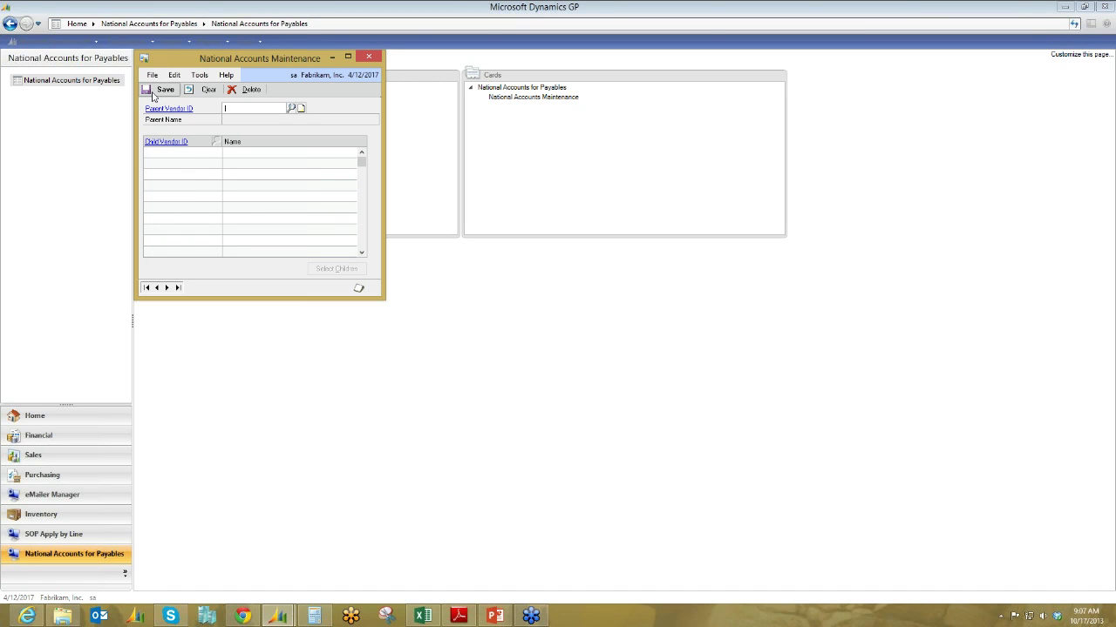
left_click(369, 58)
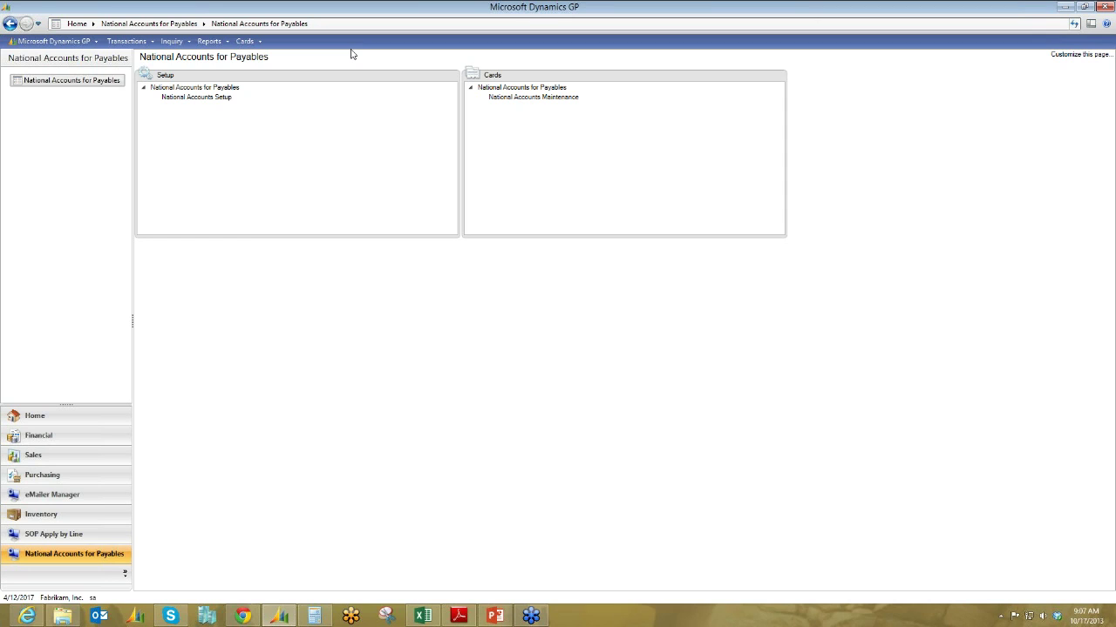
left_click(140, 42)
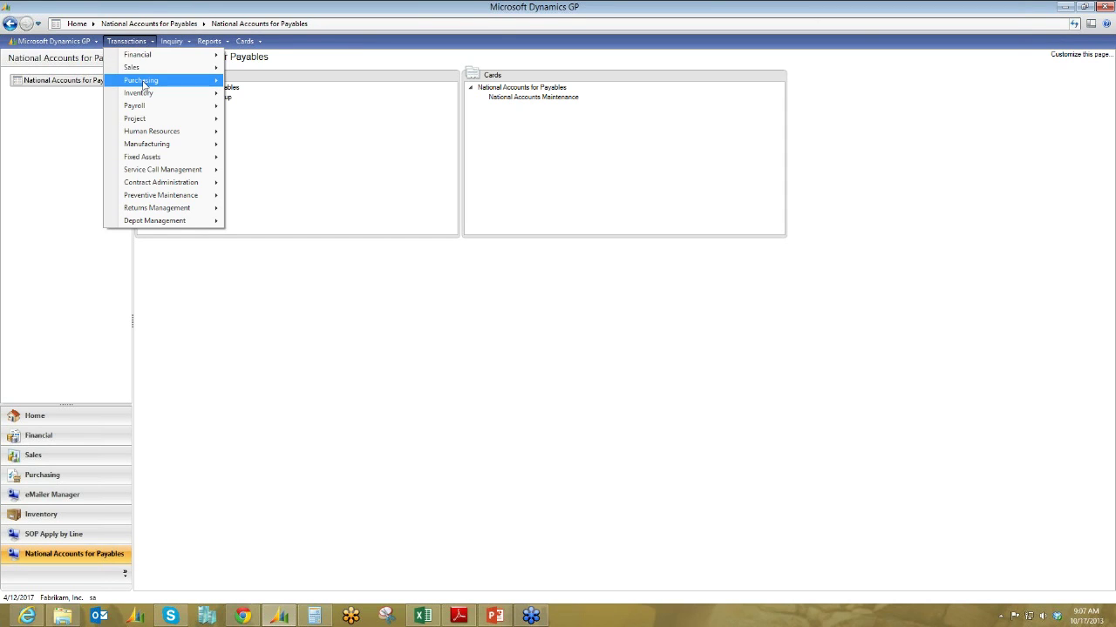
mouse_move(142, 84)
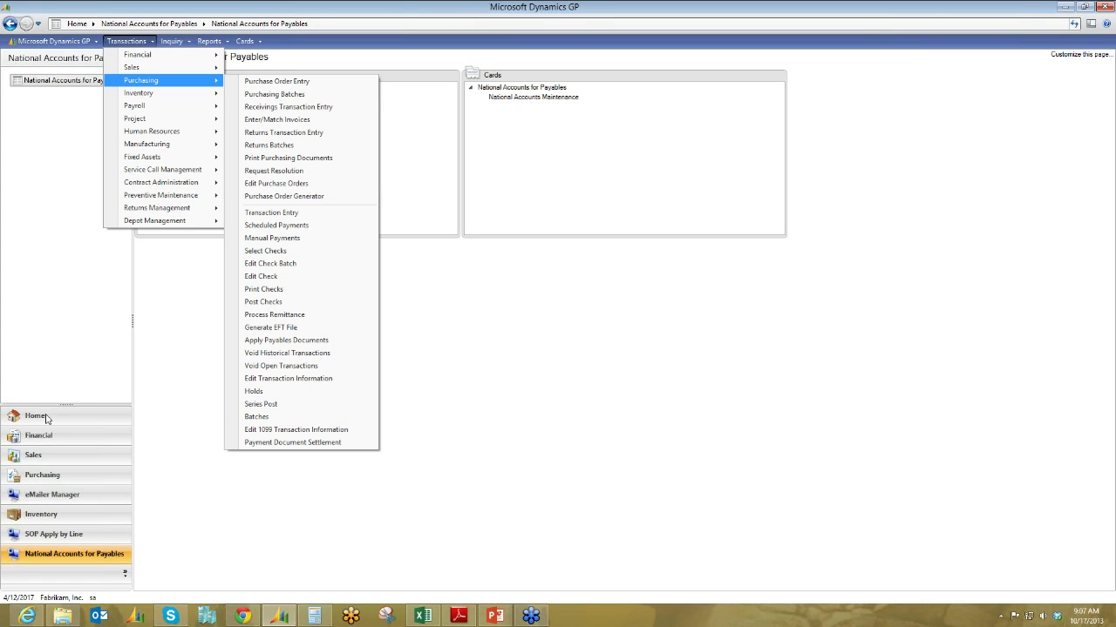
left_click(174, 382)
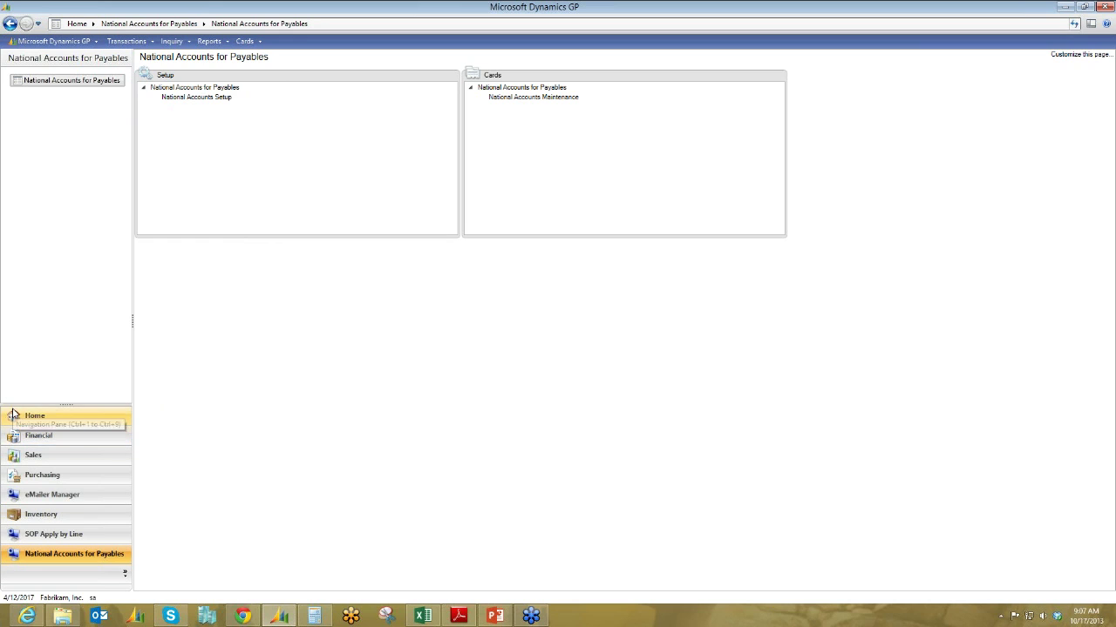
- Open Vendor Inquiry from the NAP shortcuts on the Home page and look up A Travel Company
left_click(34, 416)
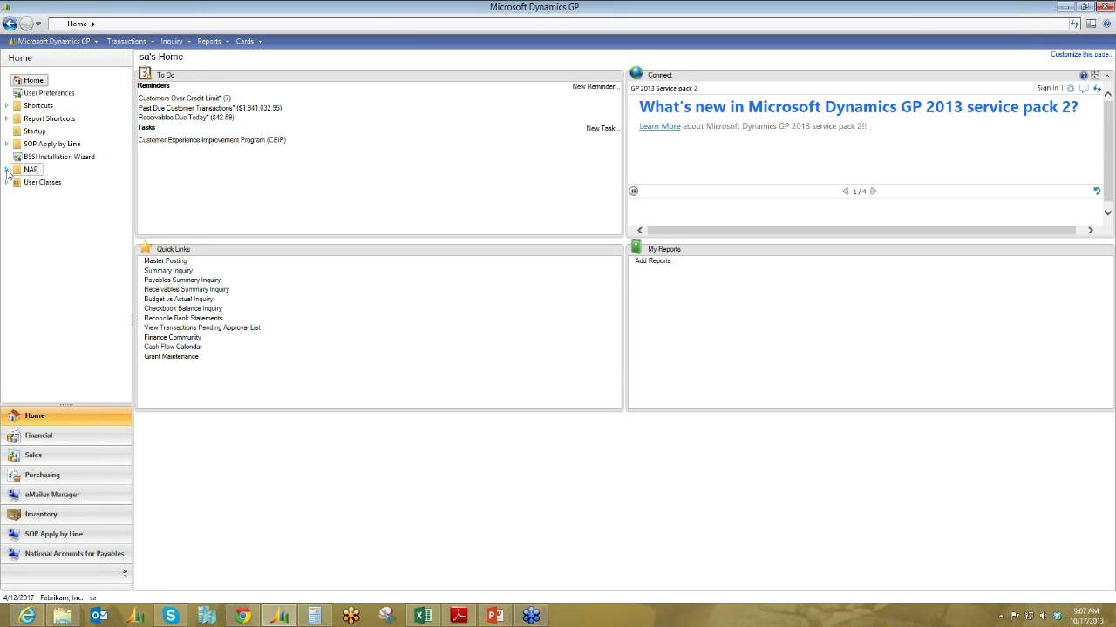
left_click(7, 170)
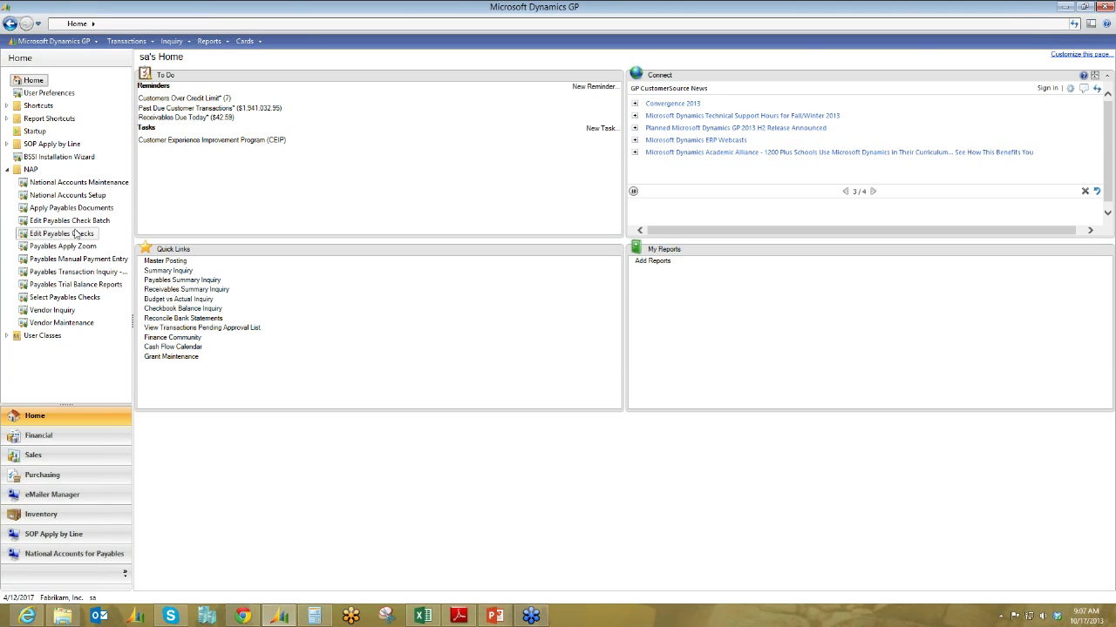
left_click(47, 311)
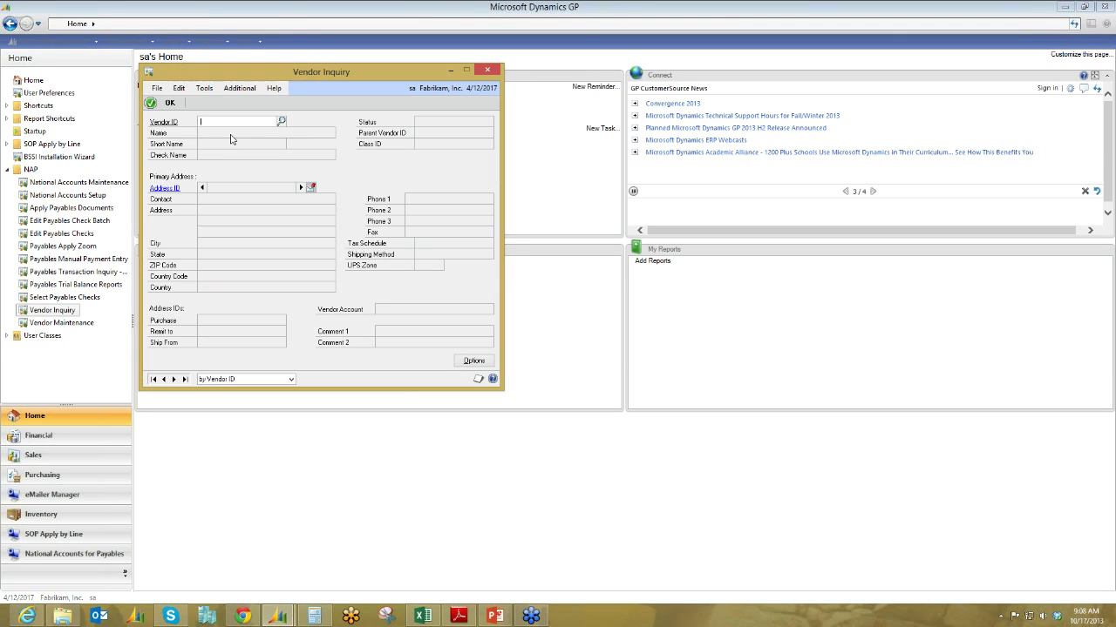
left_click(282, 123)
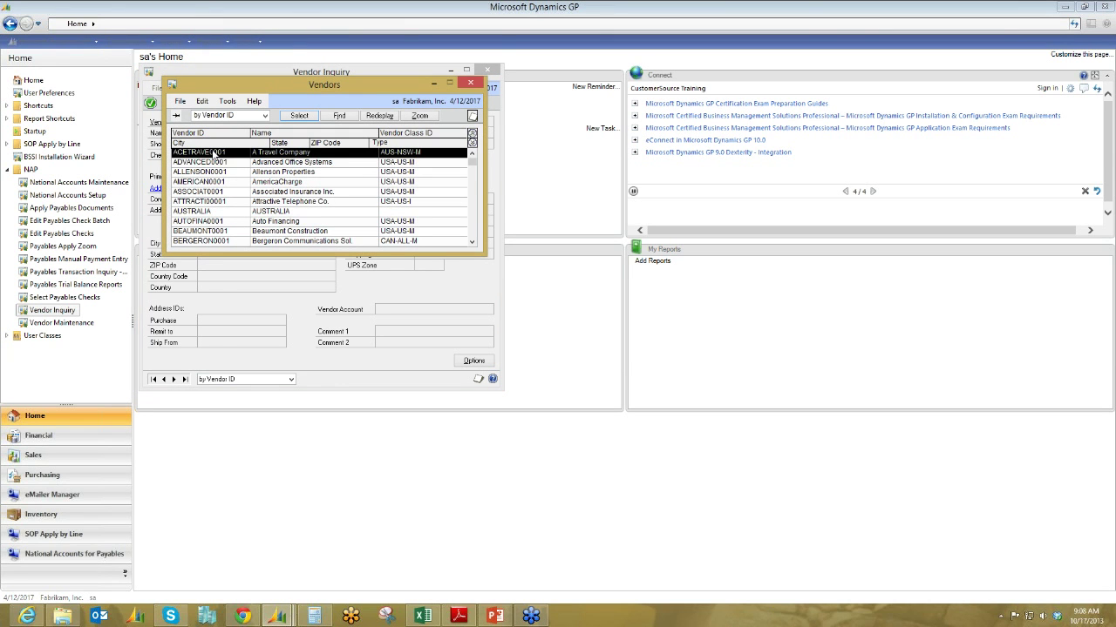
double_click(213, 153)
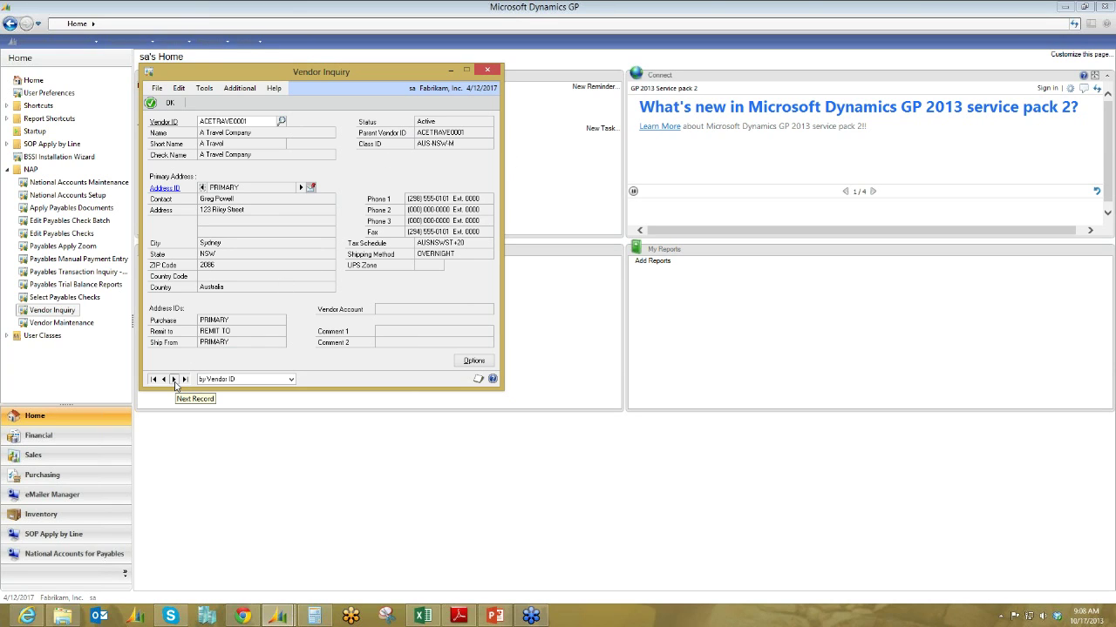
- Go through the following vendor records up to Auto Financing, checking each Parent Vendor ID, and close the inquiry
left_click(174, 380)
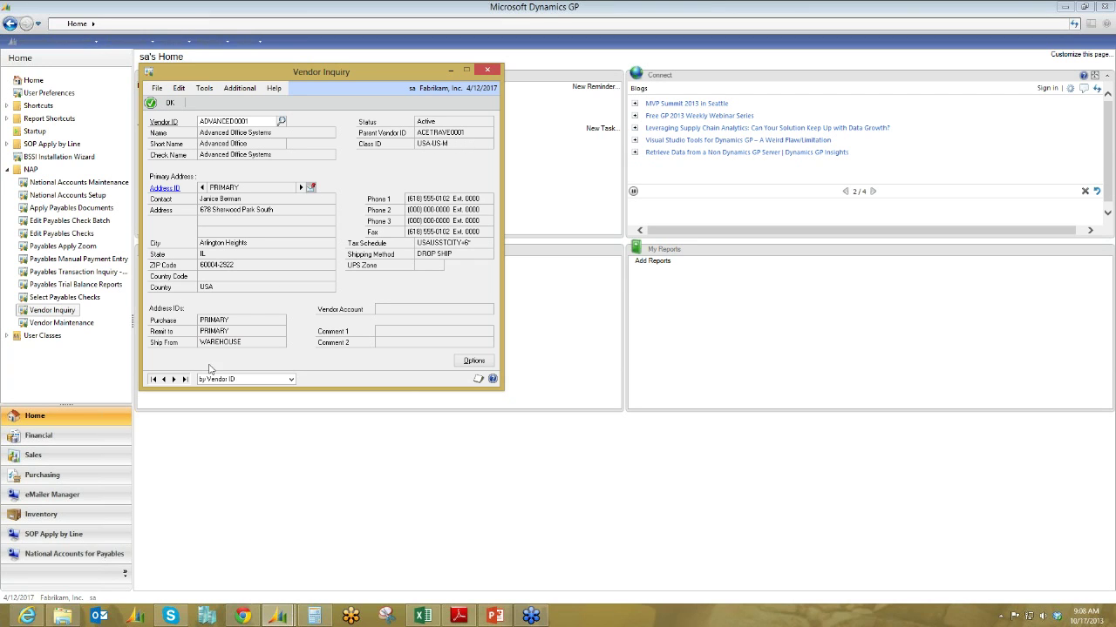
left_click(175, 380)
left_click(174, 380)
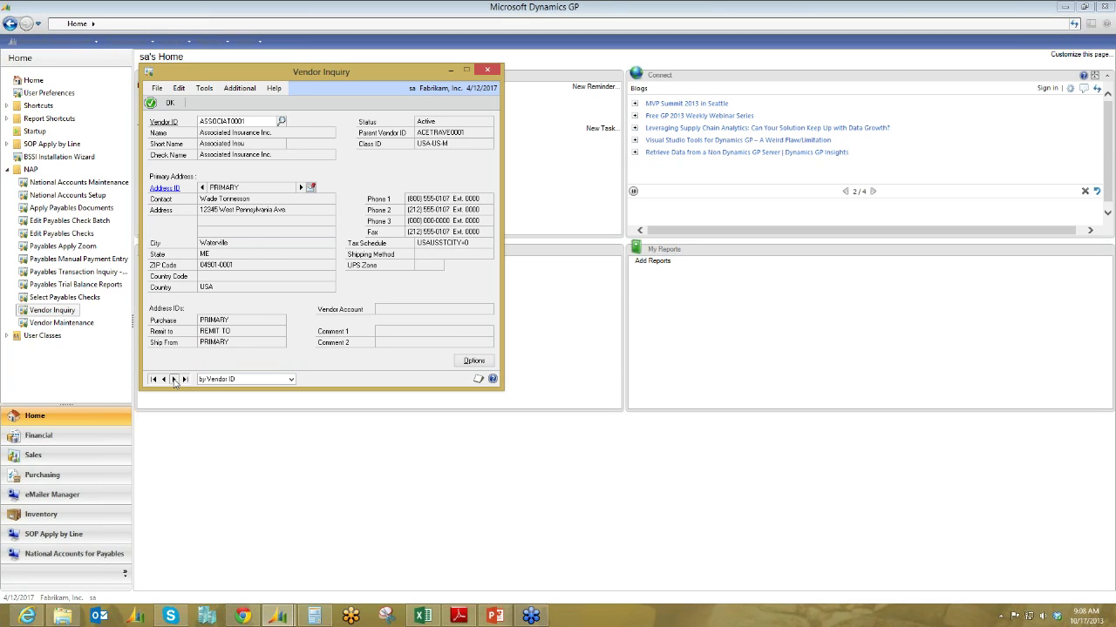
left_click(174, 380)
left_click(174, 380)
left_click(174, 380)
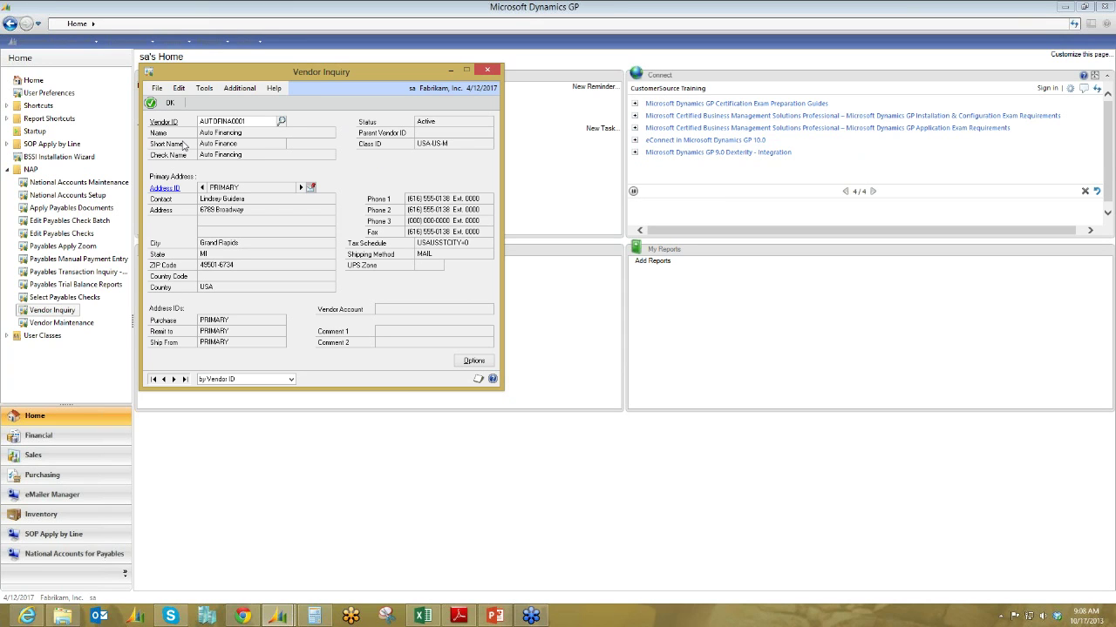
left_click(168, 102)
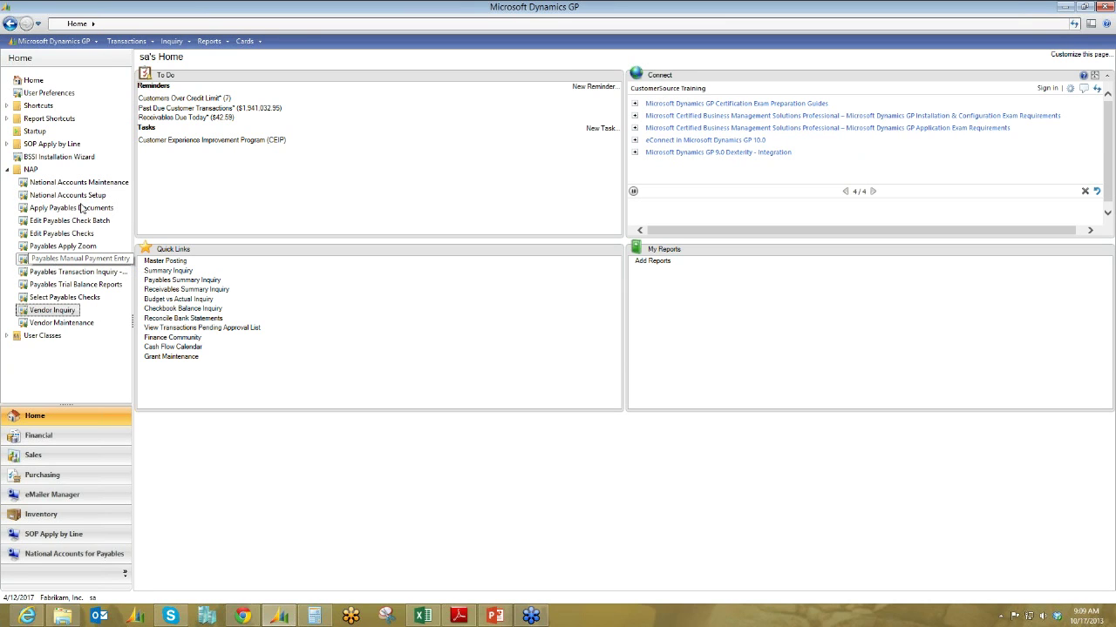
- Open the Manual Payments entry window from the purchasing transactions and select A Travel Company (ACETRAVE0001) as the vendor
left_click(127, 43)
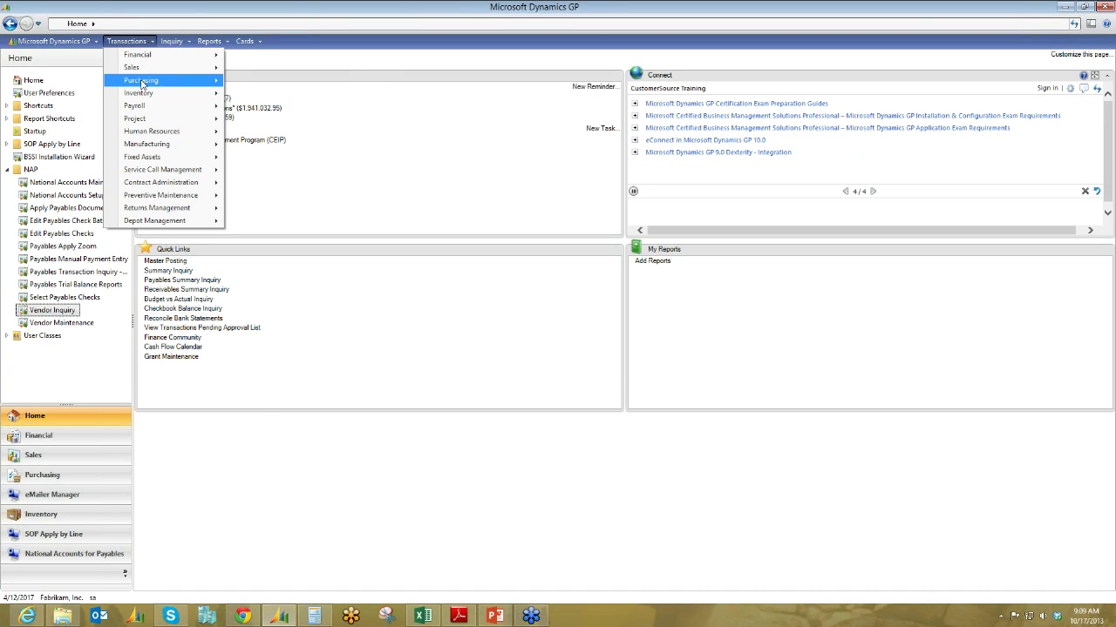
mouse_move(174, 80)
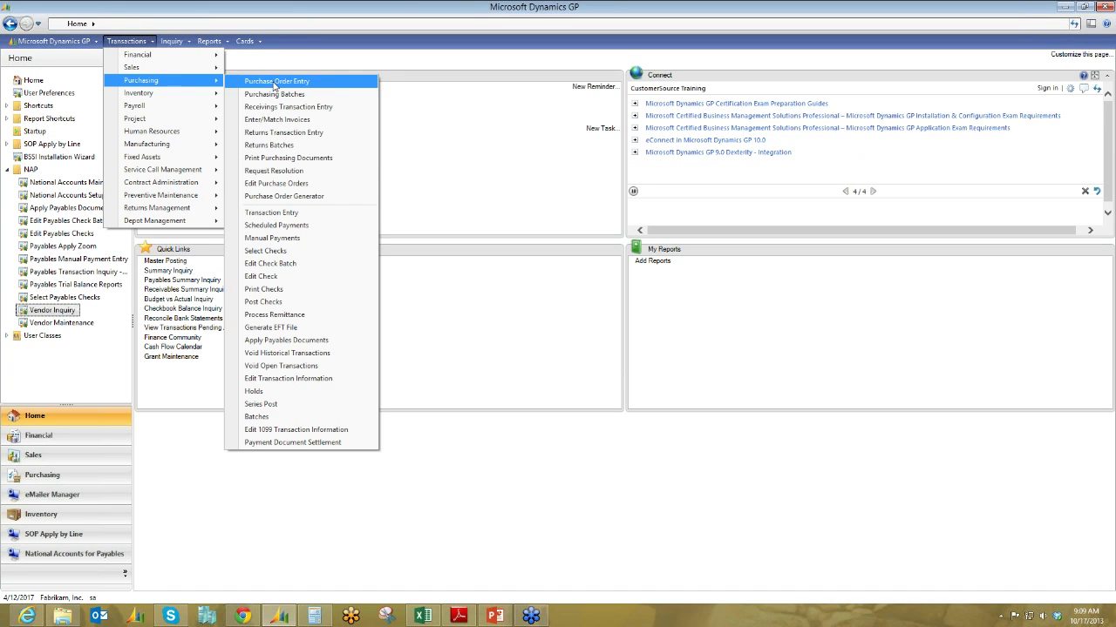
left_click(272, 238)
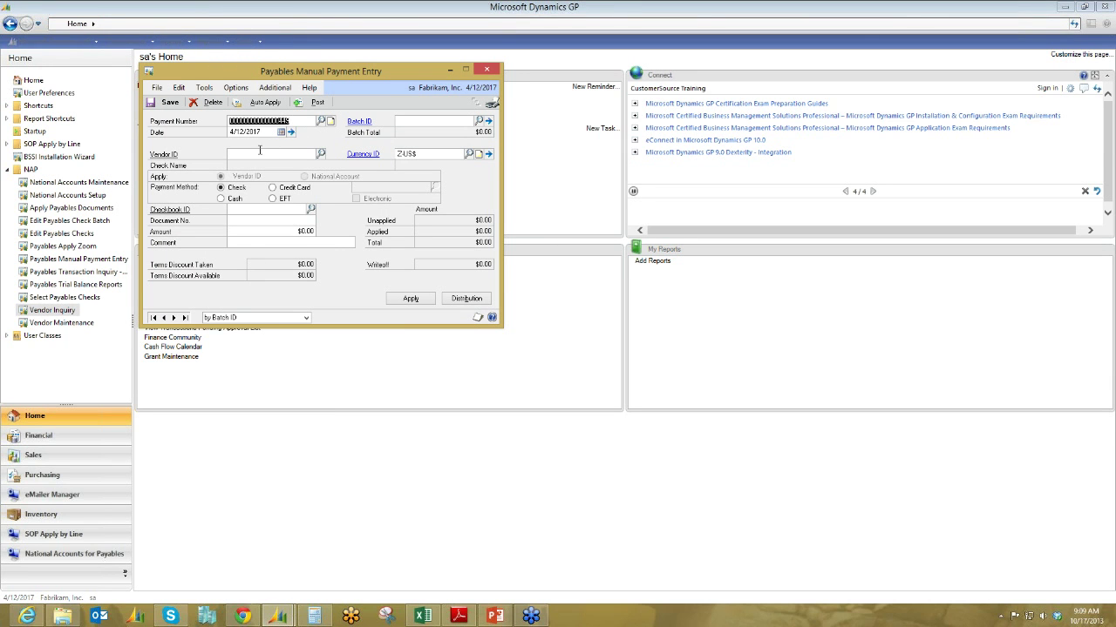
left_click(264, 152)
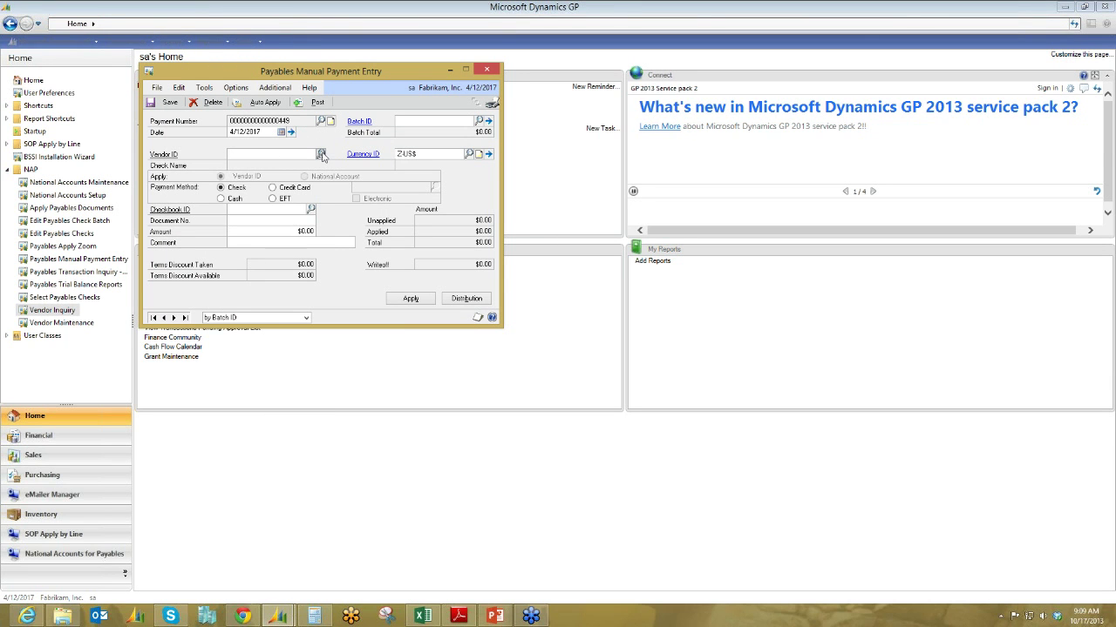
left_click(321, 153)
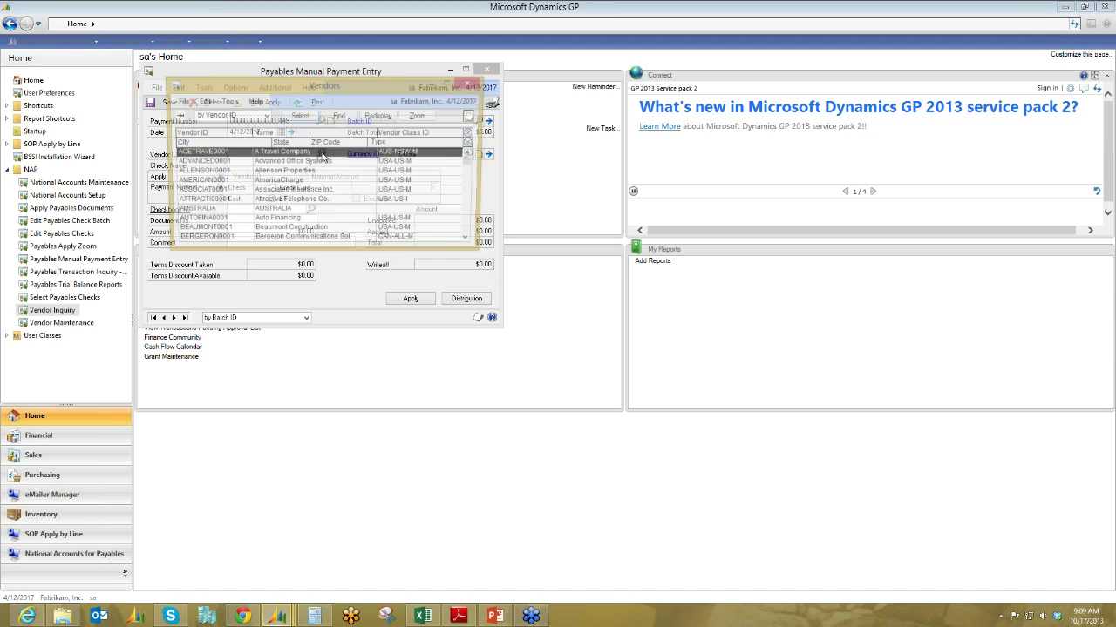
double_click(263, 153)
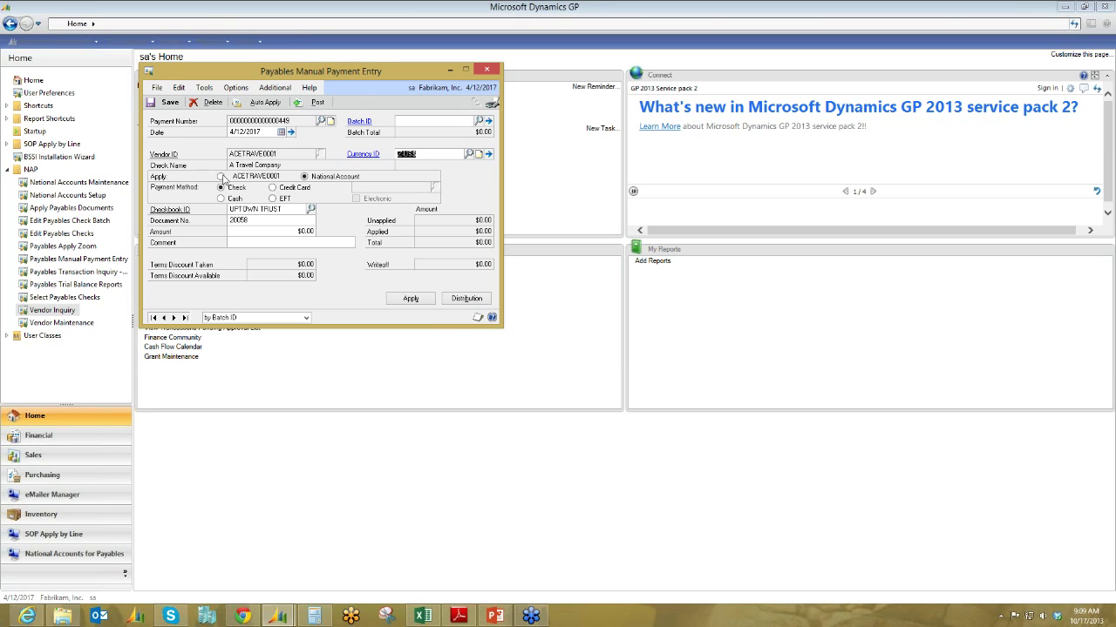
- Switch the payment's Apply option to the single vendor and back to National Account, and discard the payment by deleting it
left_click(221, 176)
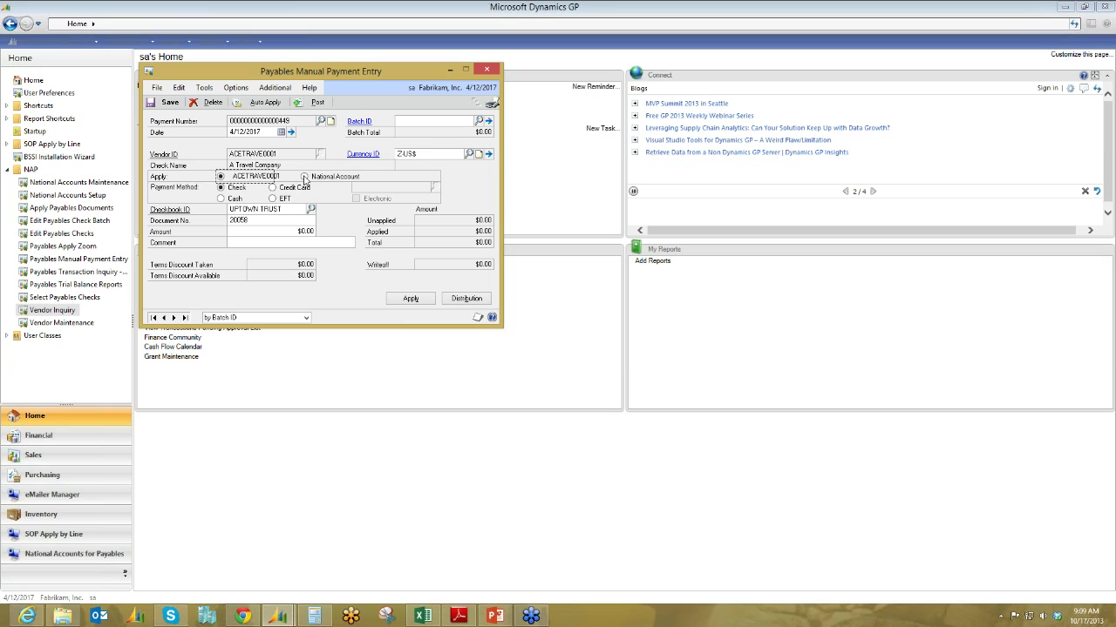
left_click(304, 177)
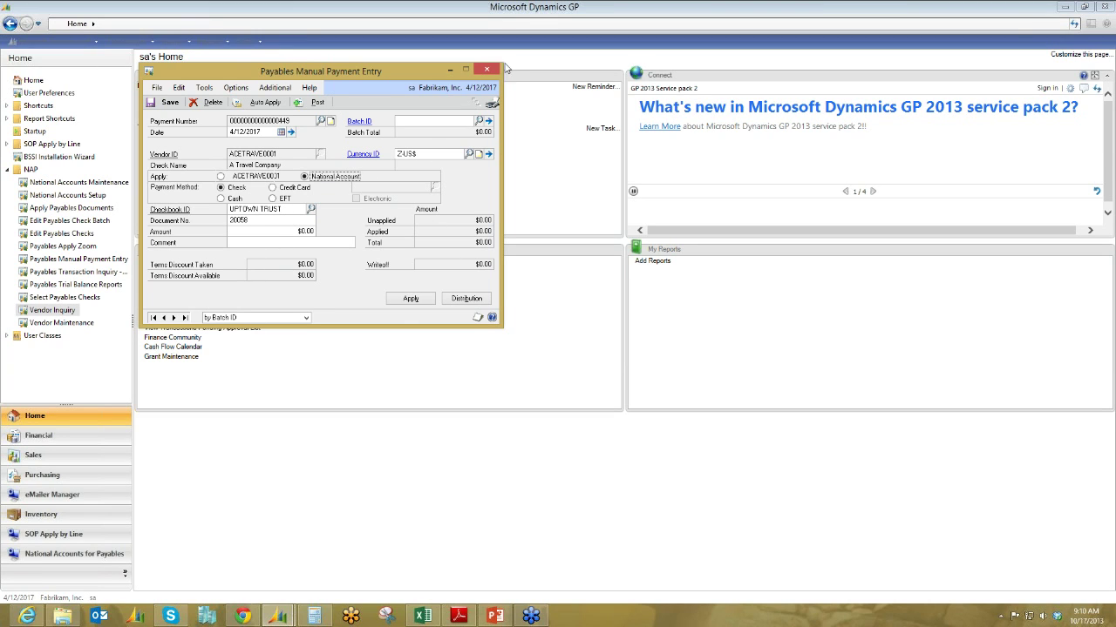
left_click(478, 65)
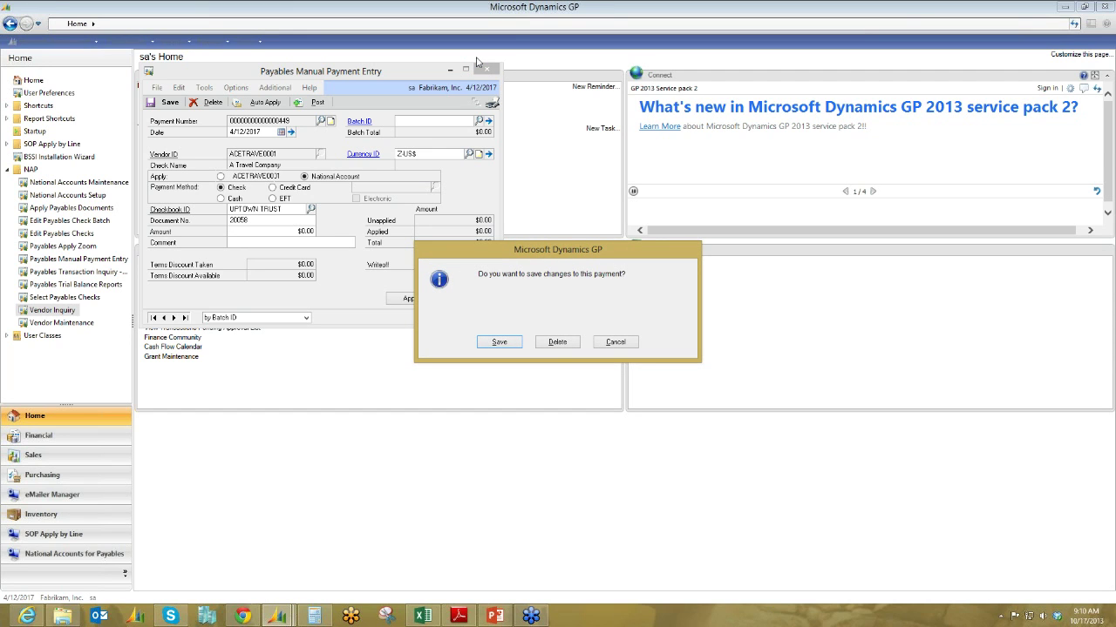
left_click(557, 343)
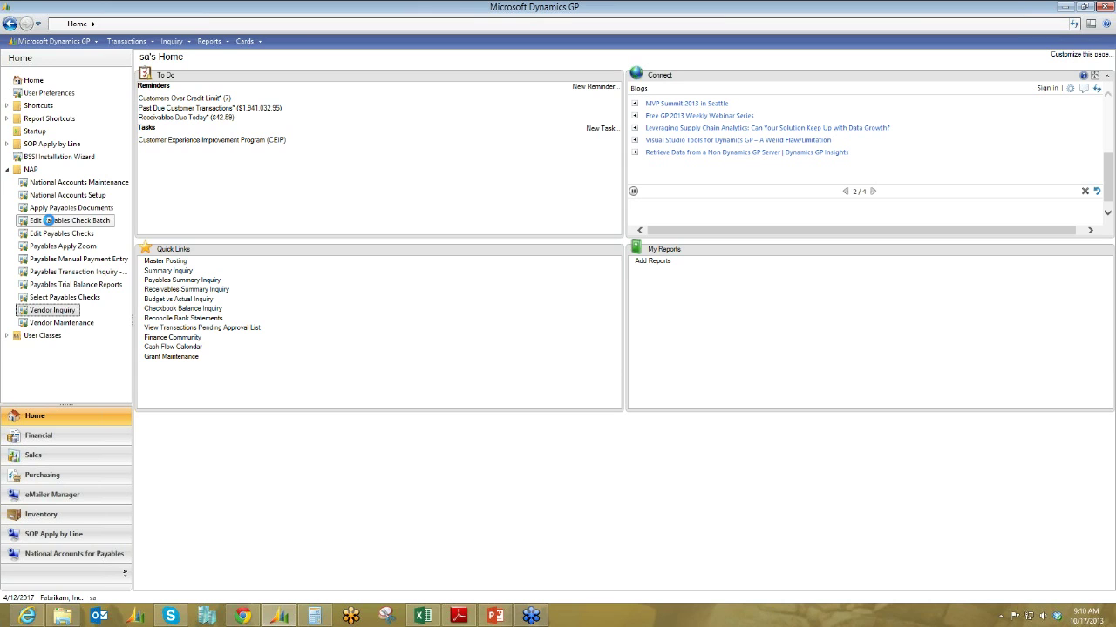
- Open Edit Payables Check Batch and add the batch NAP DEMO with comment "demo" and checkbook FIRST BANK, saving it
left_click(50, 225)
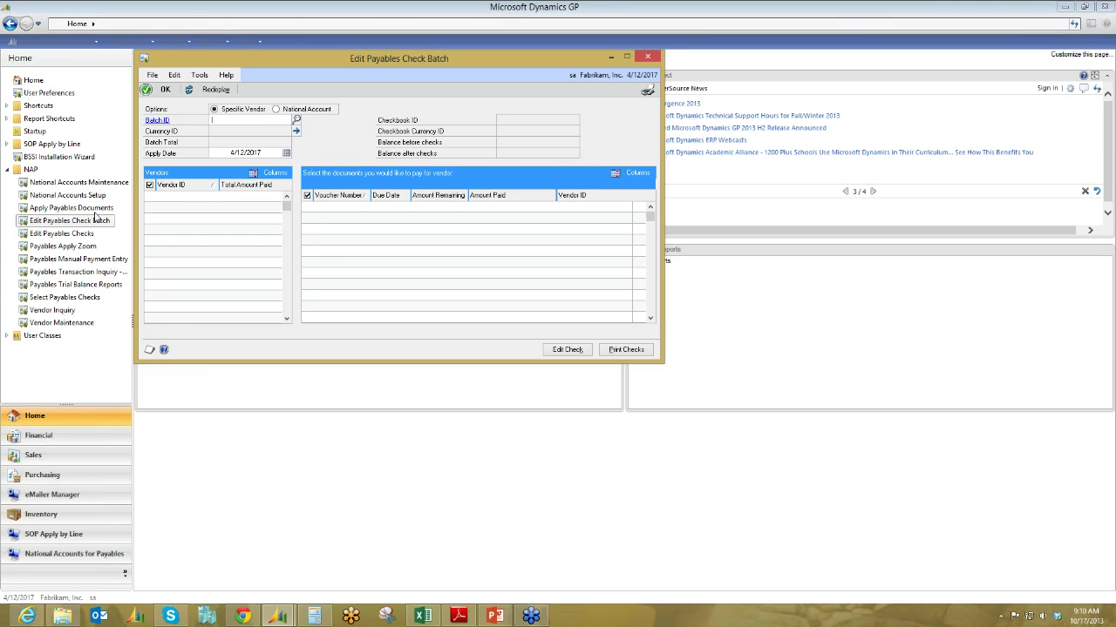
type("NAP DEMO")
key("Tab")
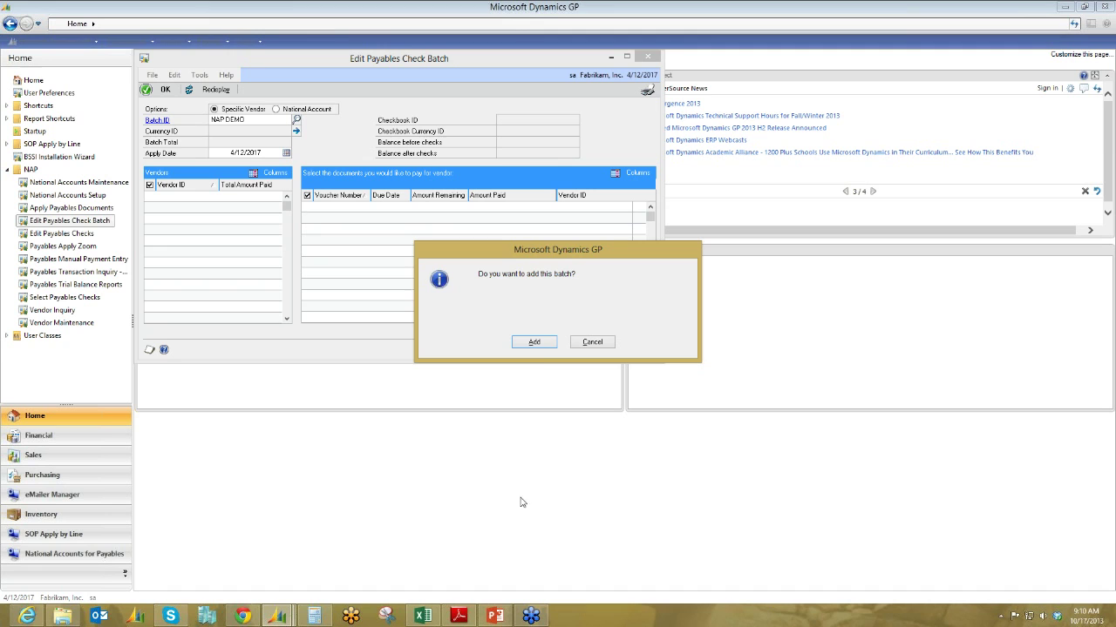
left_click(535, 342)
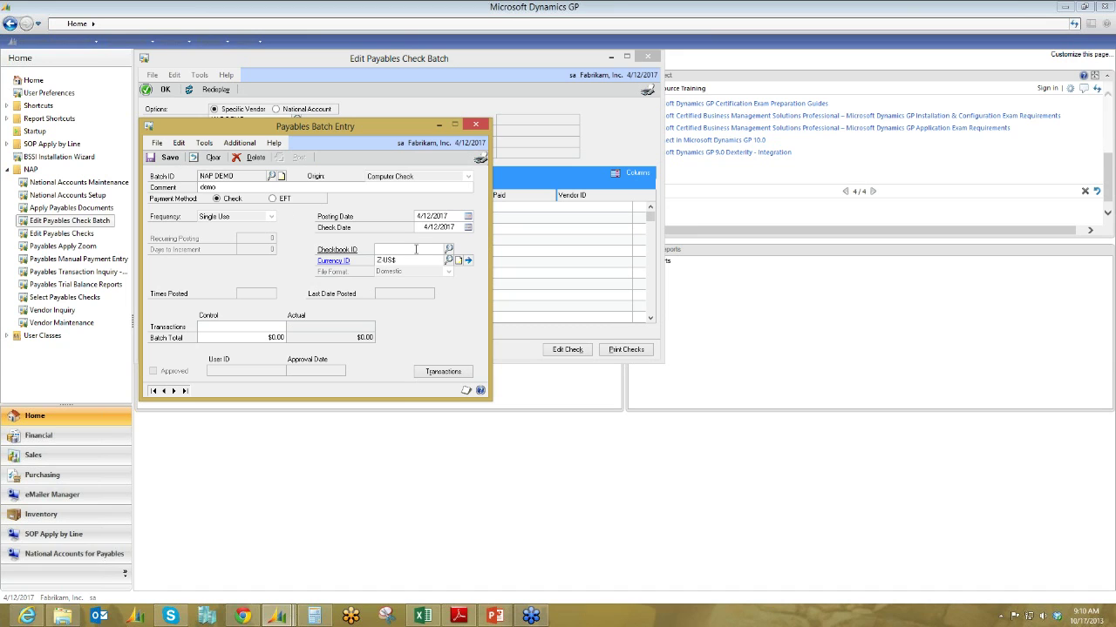
left_click(448, 249)
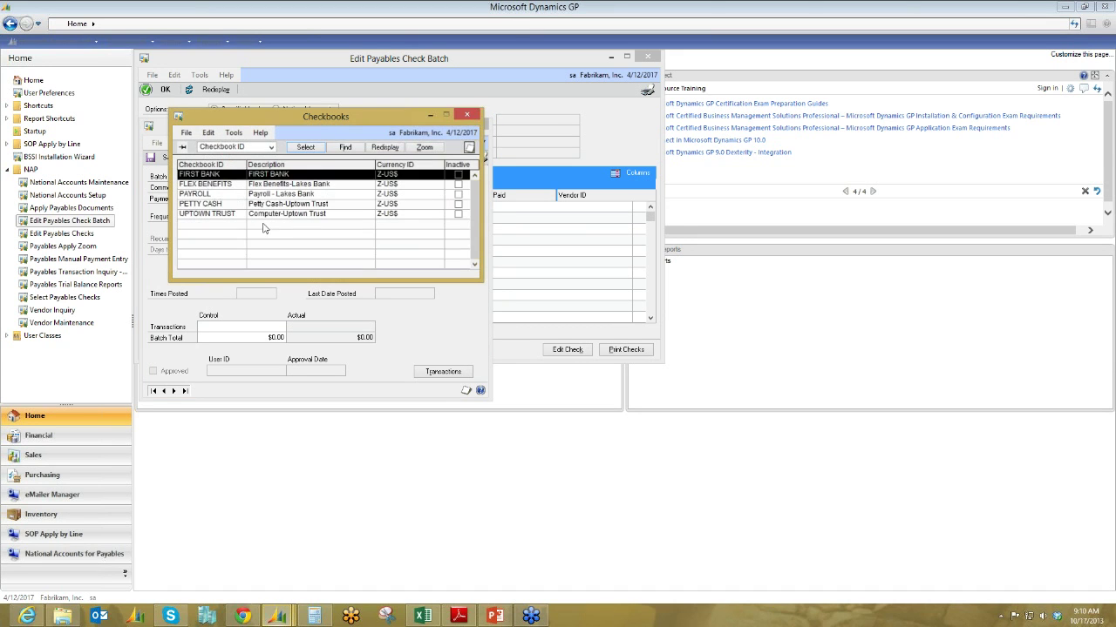
double_click(218, 175)
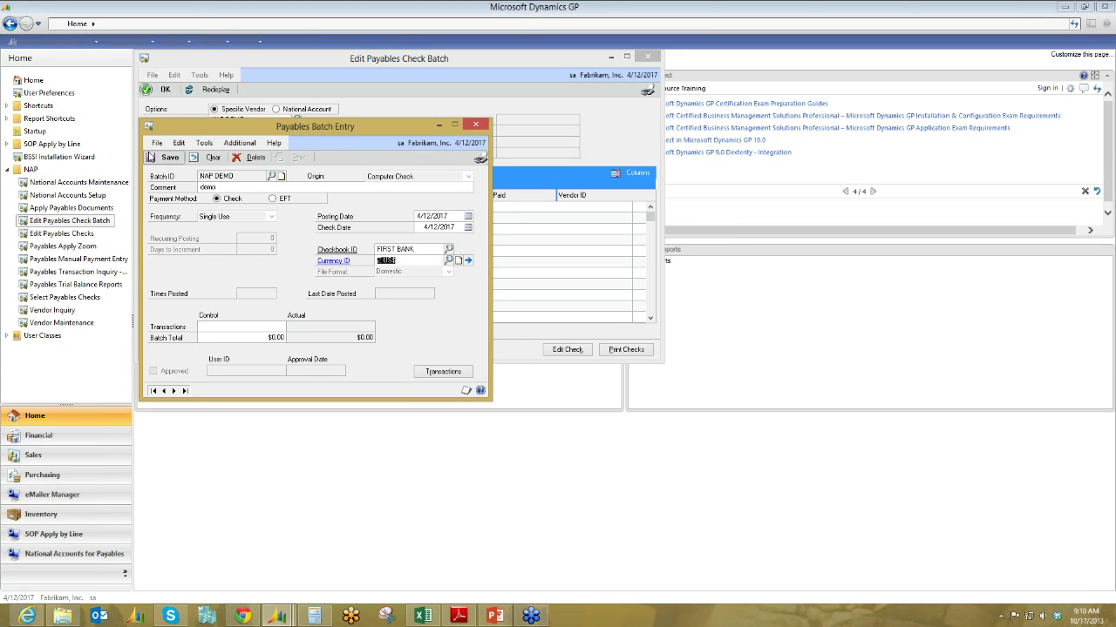
left_click(163, 156)
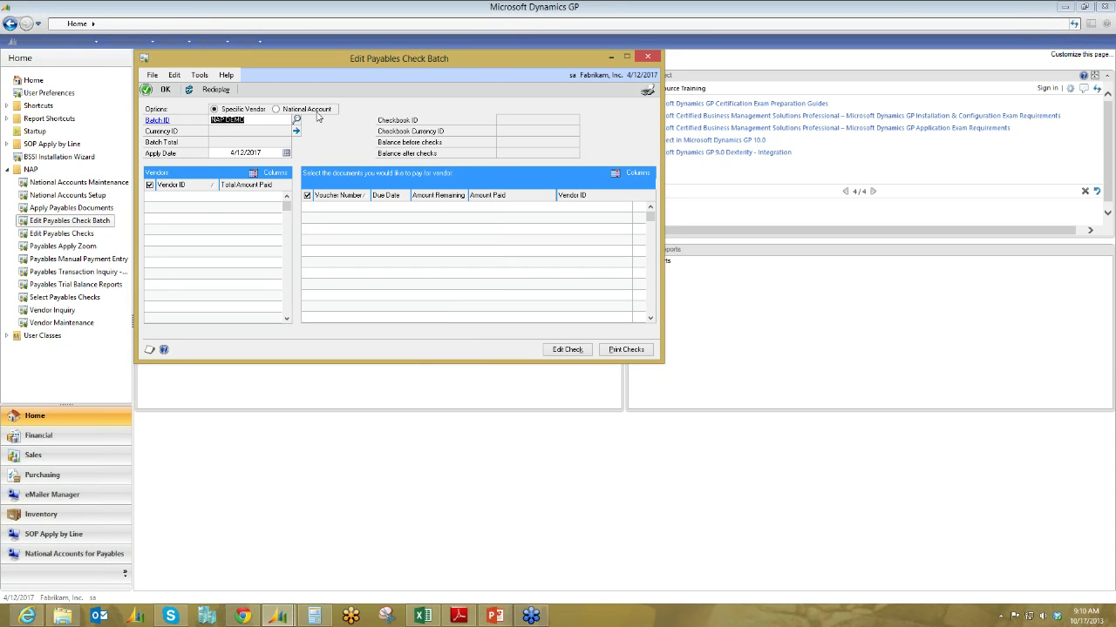
- Load the NAP DEMO batch and try to select vendor ACETRAVE0001 for payment under the Specific Vendor option
key("Tab")
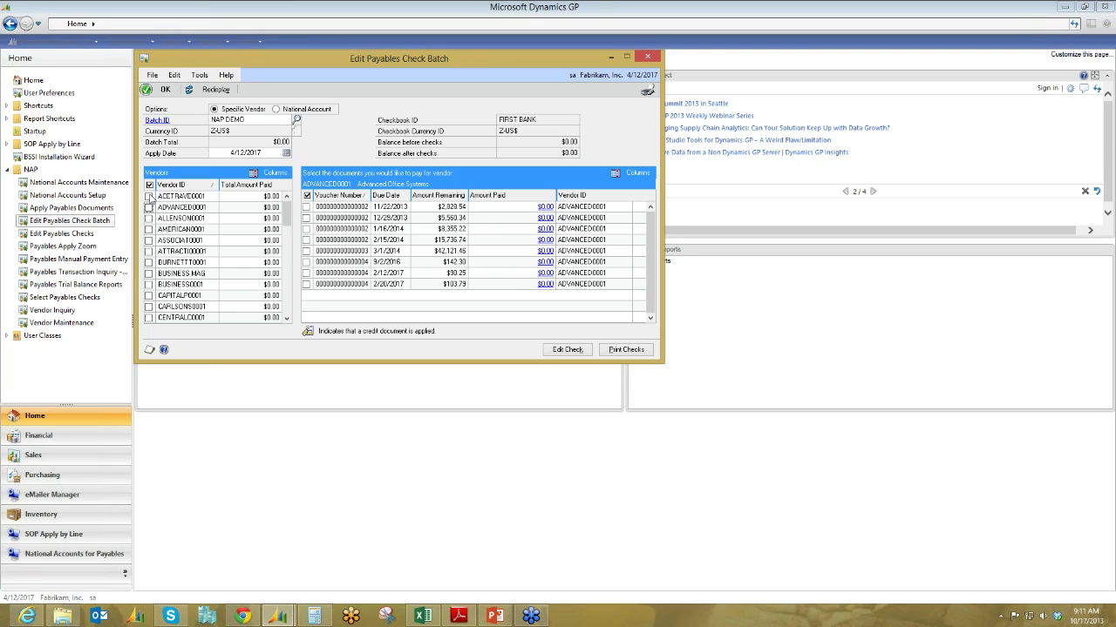
left_click(149, 197)
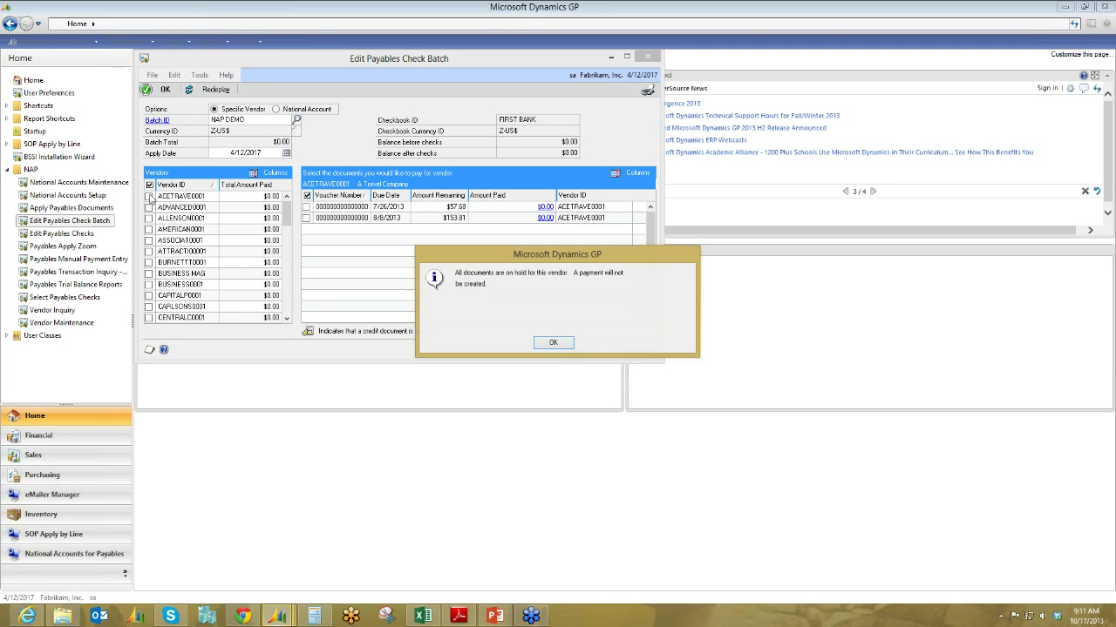
left_click(554, 344)
left_click(149, 197)
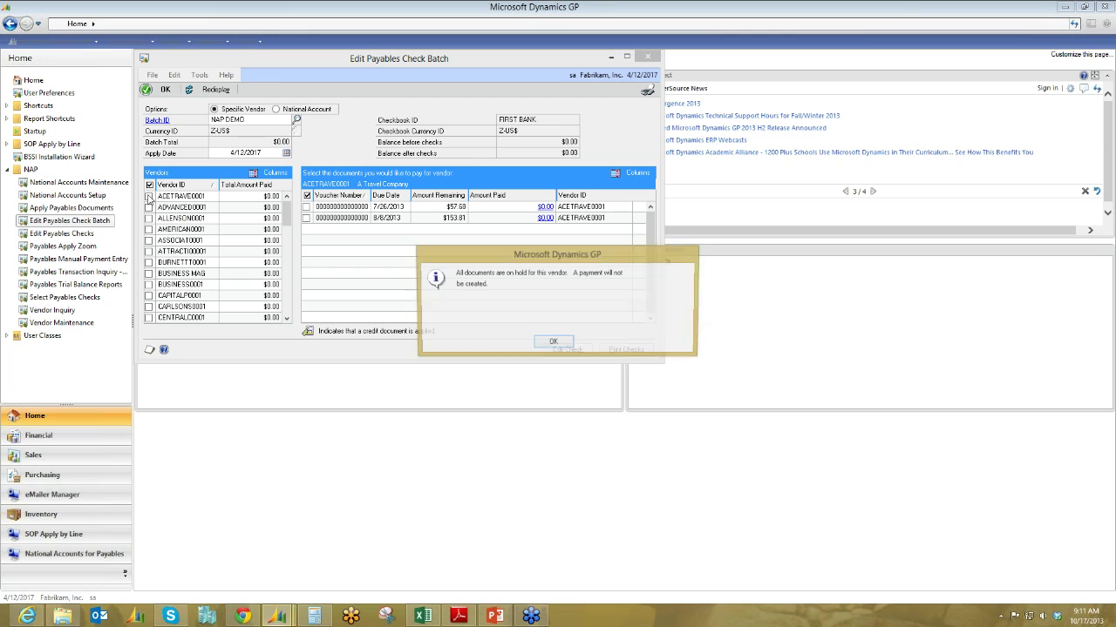
left_click(555, 341)
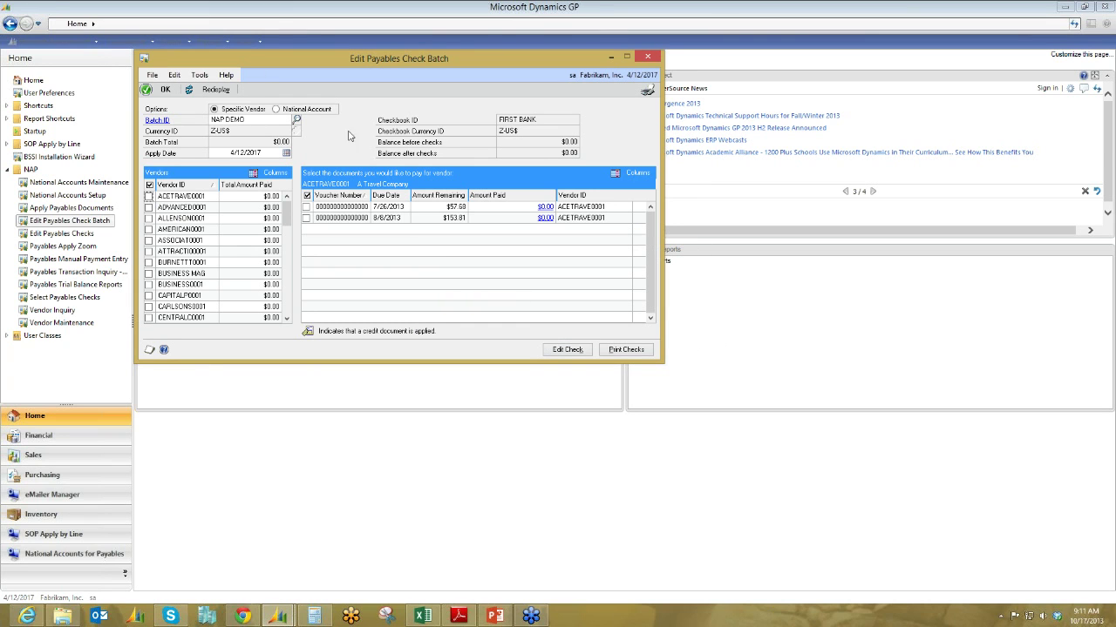
- Display ACETRAVE0001's payable documents under the National Account option, look through the parent and child vouchers, and close the check batch window
left_click(212, 92)
left_click(277, 109)
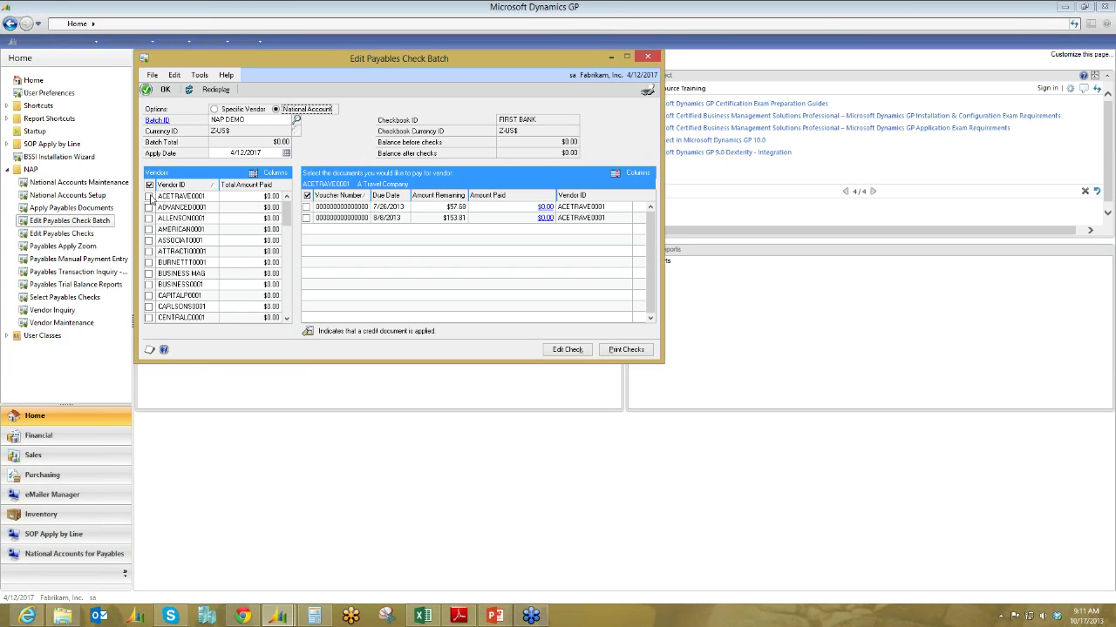
left_click(149, 196)
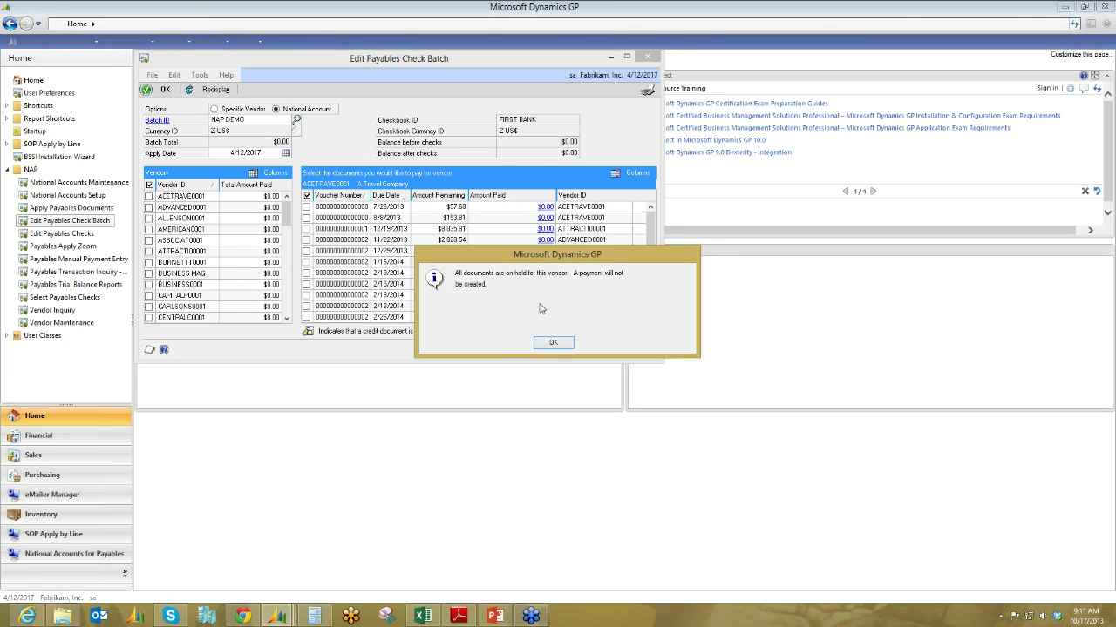
left_click(553, 342)
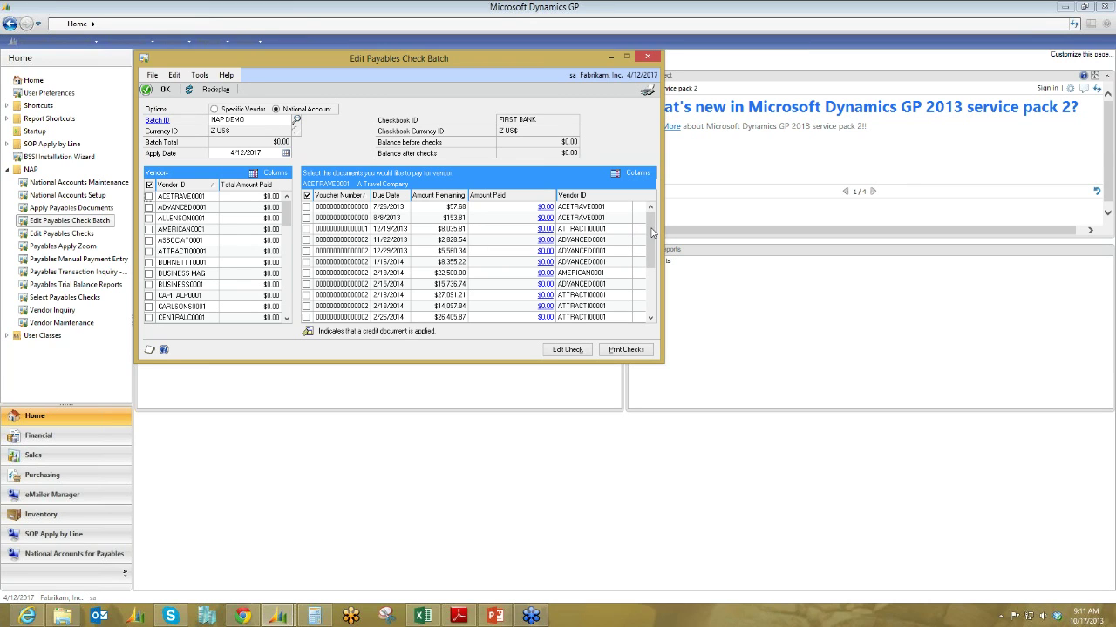
left_click_drag(654, 231, 645, 286)
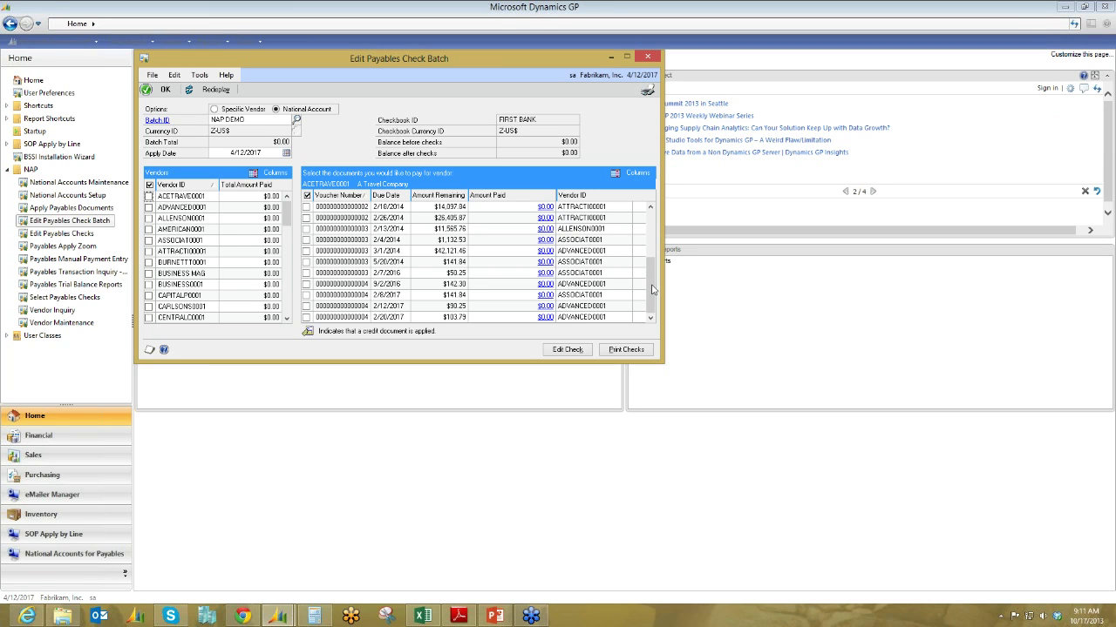
left_click_drag(652, 289, 652, 228)
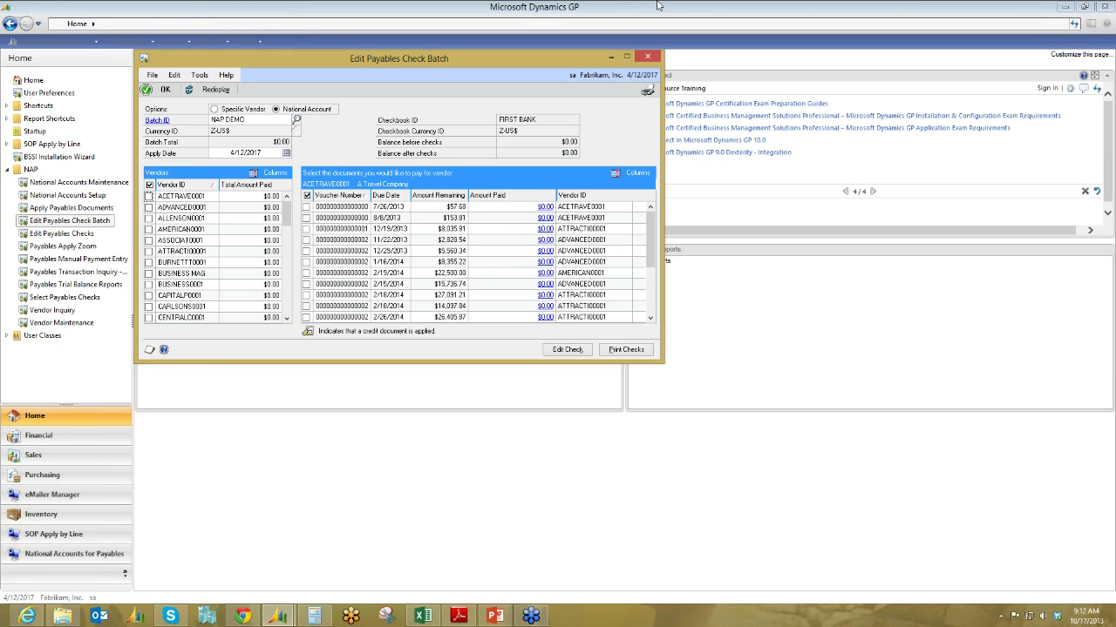
left_click(647, 56)
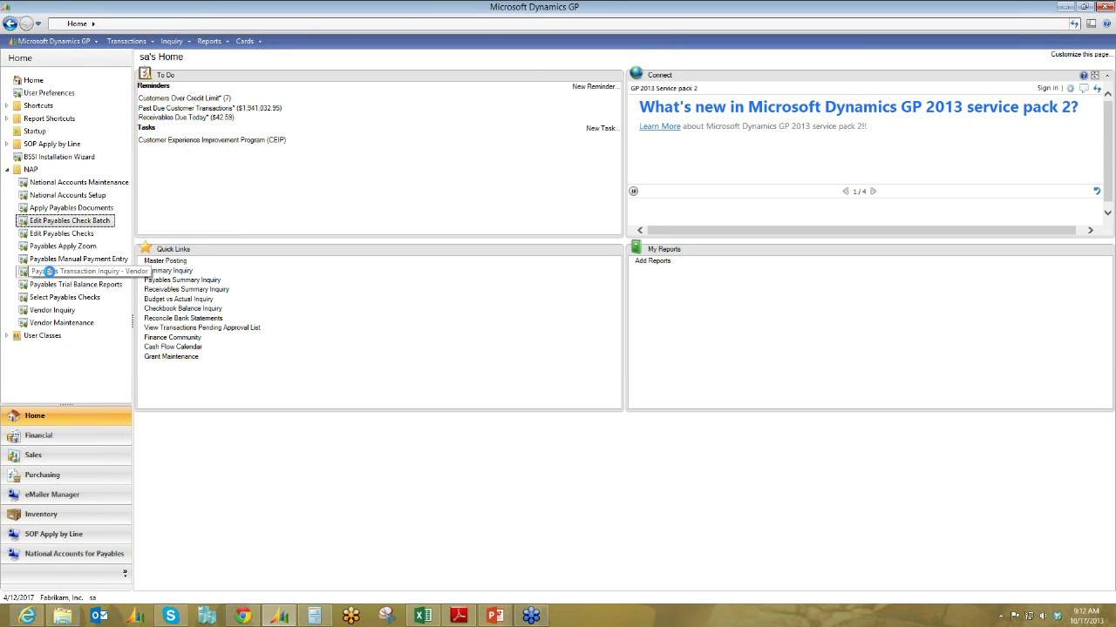
- Open Payables Transaction Inquiry - Vendor for A Travel Company and check the available document sort options, keeping by Document Number
left_click(51, 273)
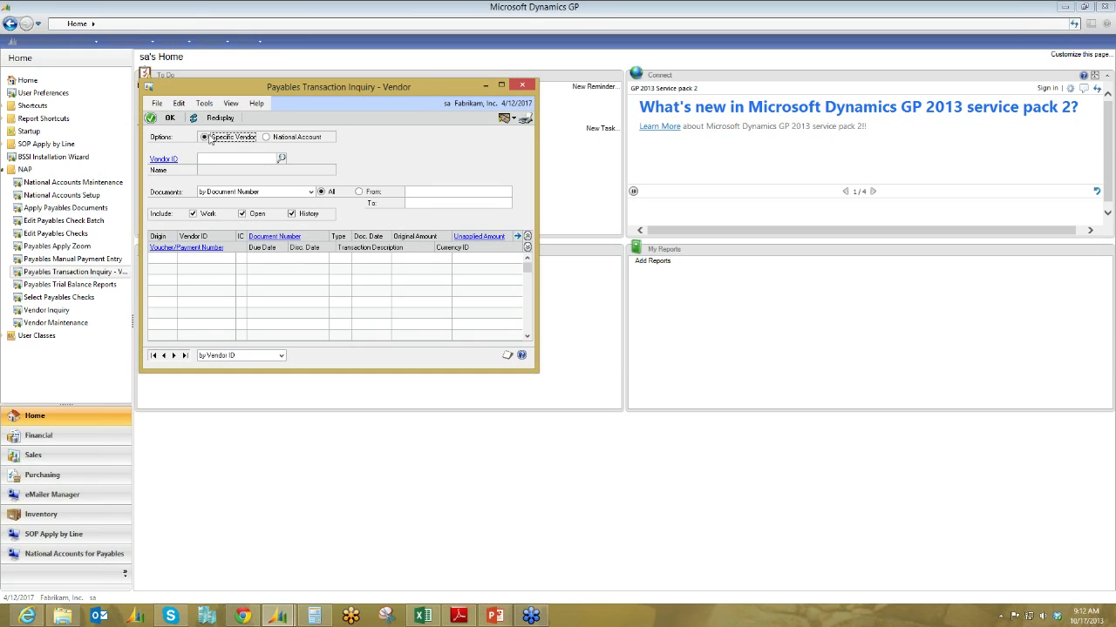
left_click(281, 158)
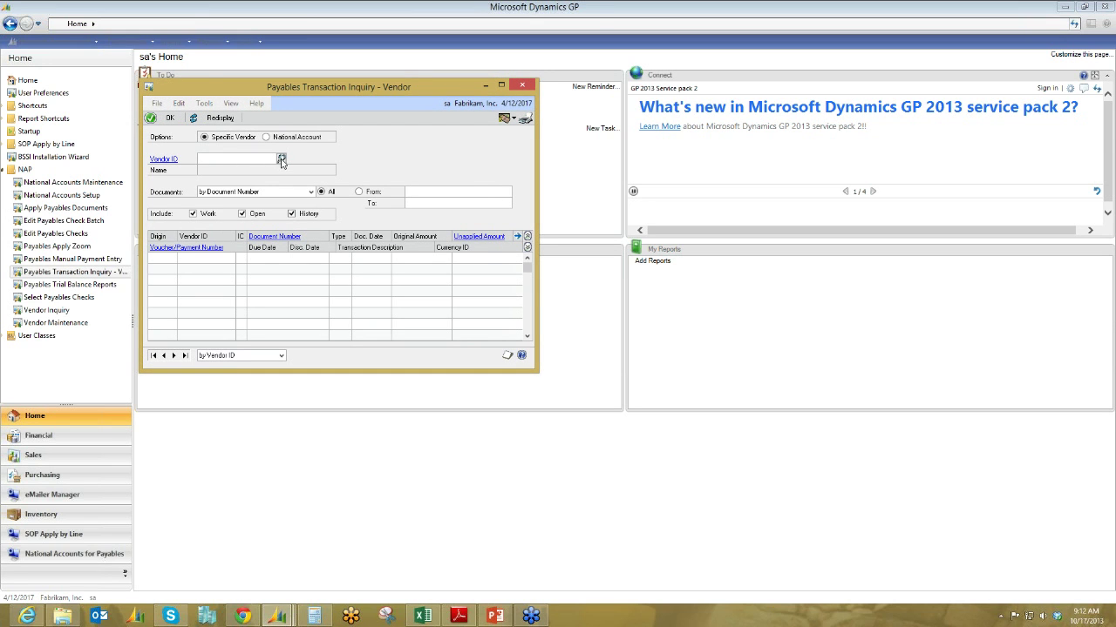
double_click(211, 153)
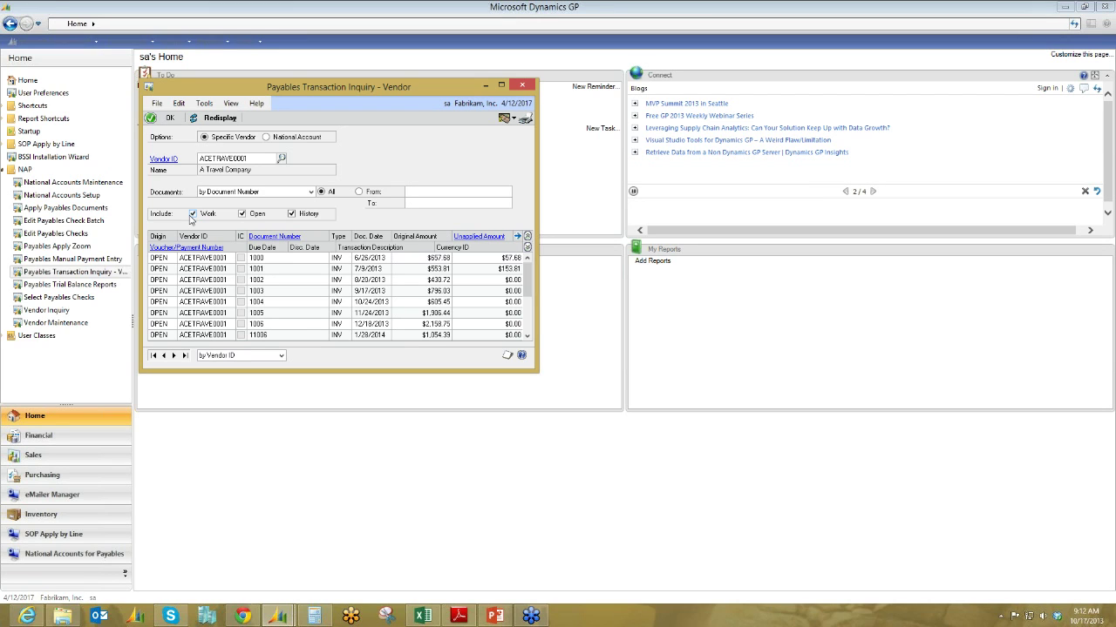
left_click(296, 192)
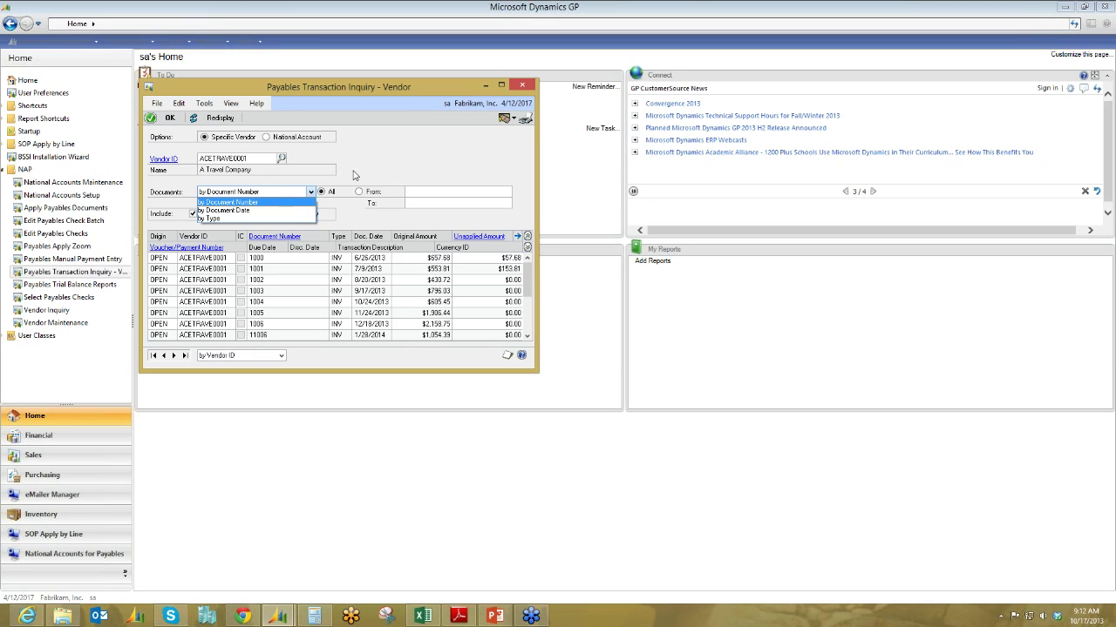
left_click(355, 175)
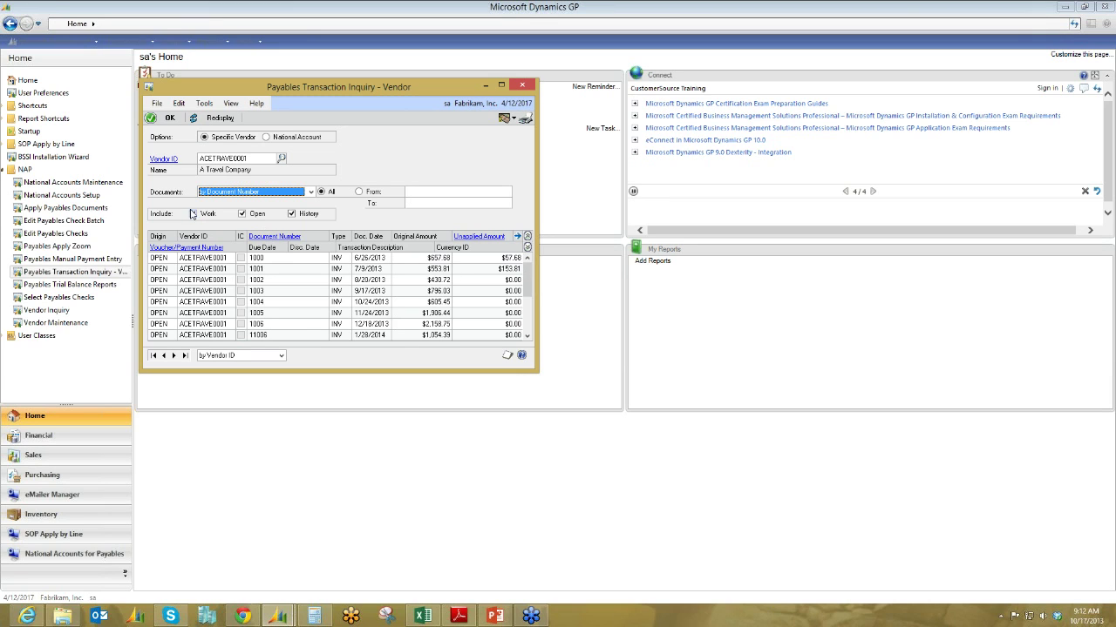
- Exclude Work and Open transactions from A Travel Company's inquiry and redisplay only its History documents
left_click(242, 215)
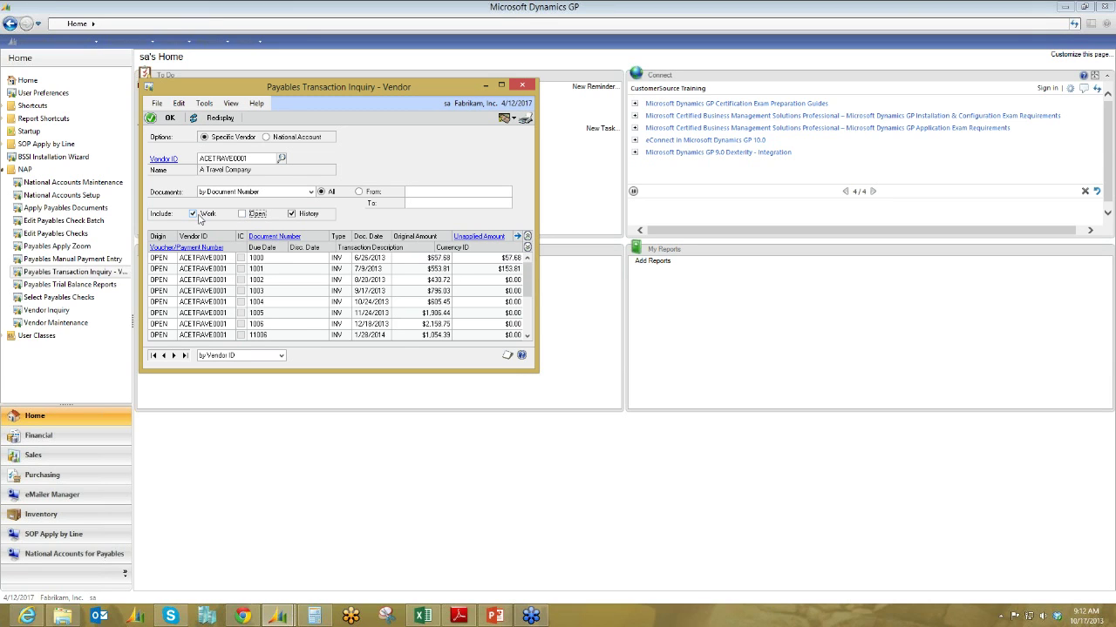
left_click(192, 213)
left_click(208, 120)
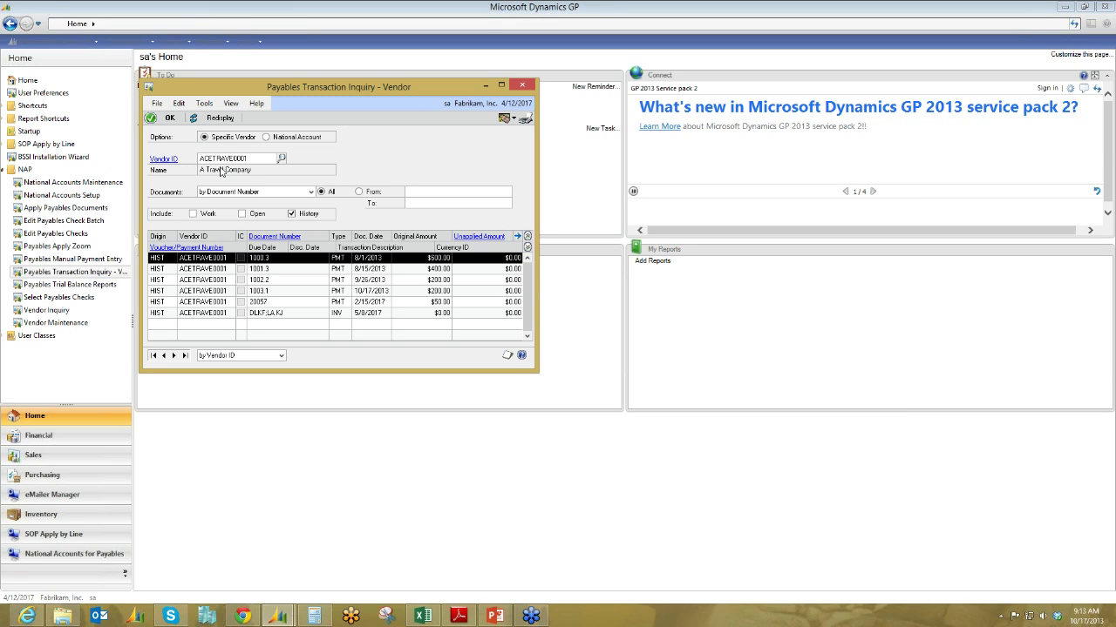
- Switch the payables transaction inquiry to the National Account option and display the History documents for parent vendor ACETRAVE0001
left_click(266, 137)
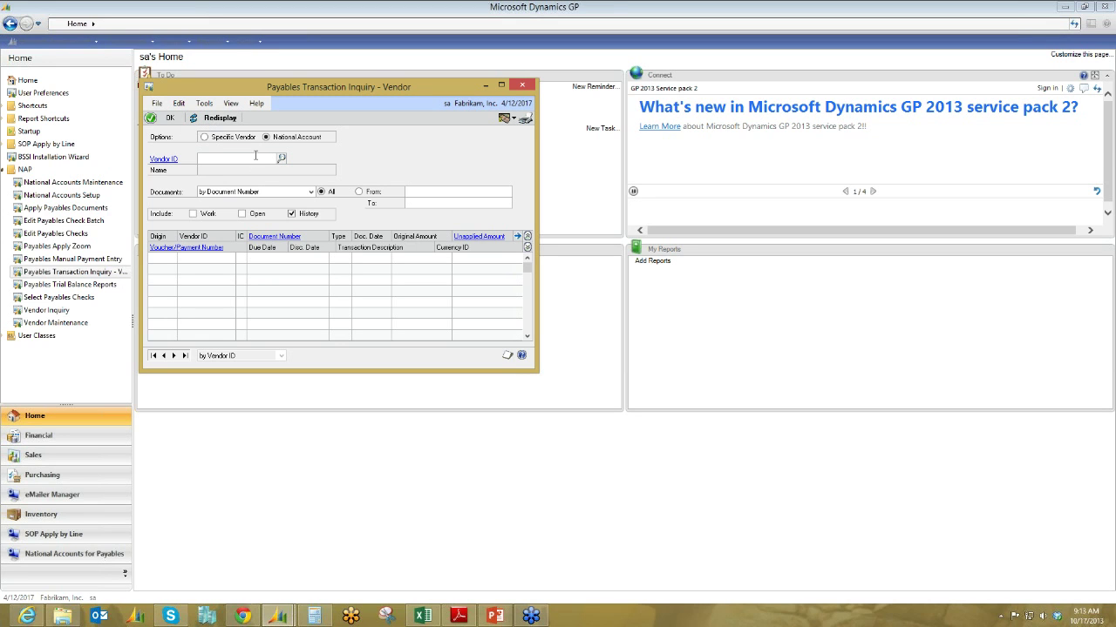
left_click(266, 157)
left_click(281, 157)
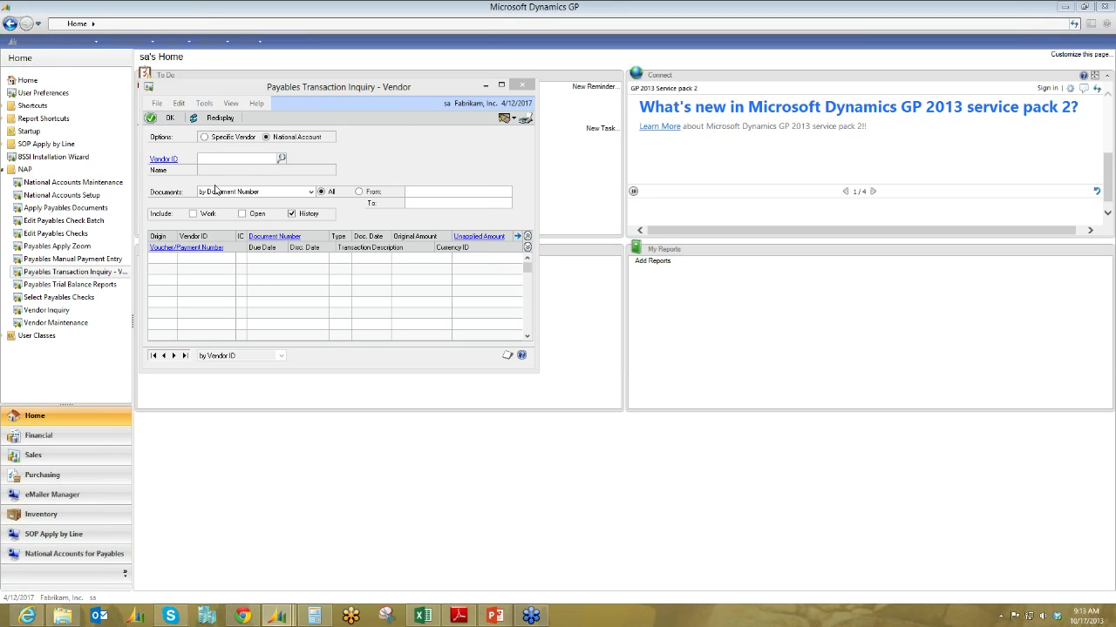
double_click(213, 156)
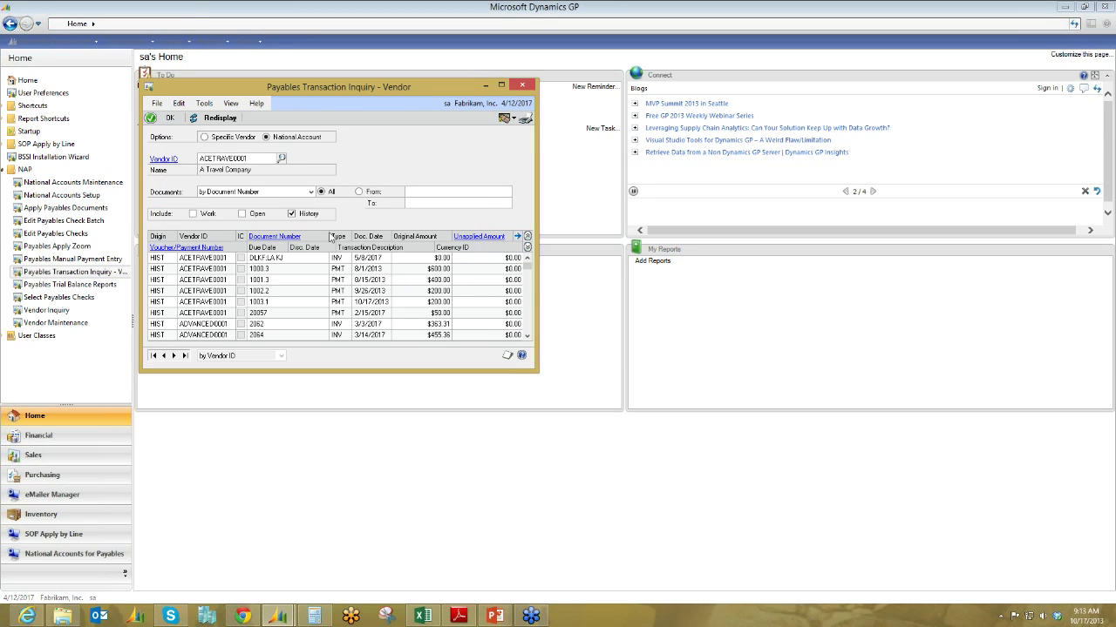
- Open the Payables Transaction Revaluation Zoom for A Travel Company's payment 1000.3, review it, and close it
left_click(486, 284)
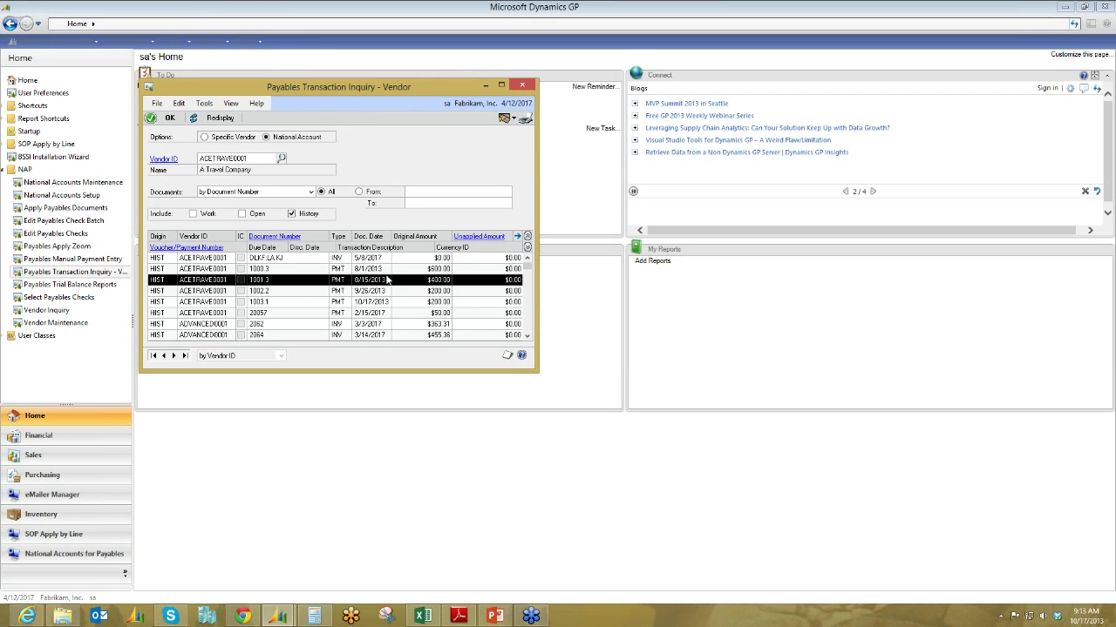
left_click(313, 270)
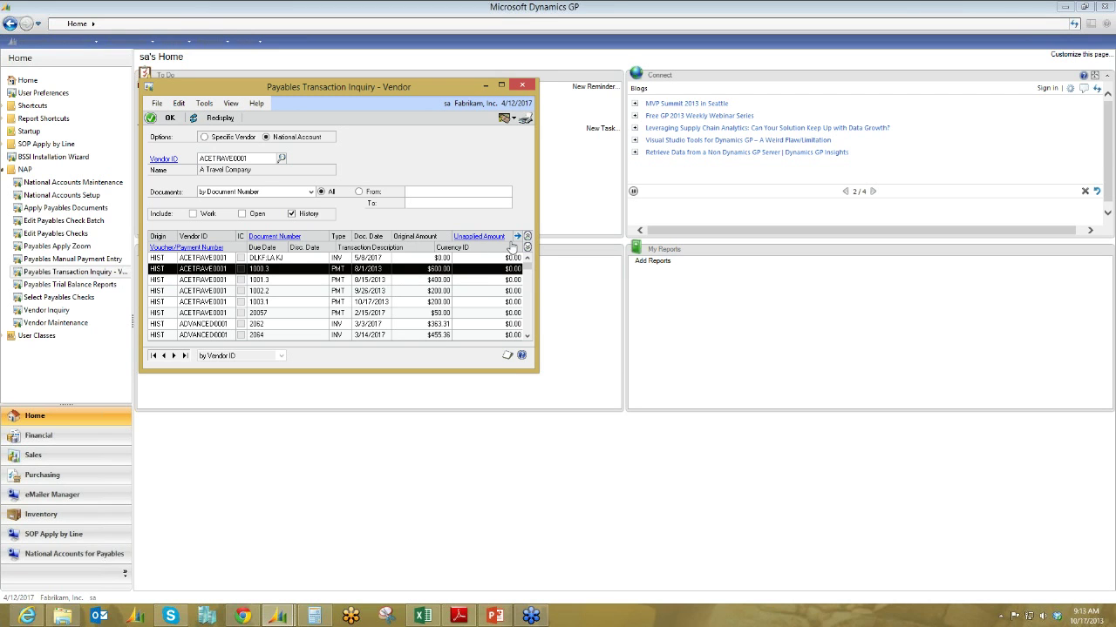
left_click(518, 237)
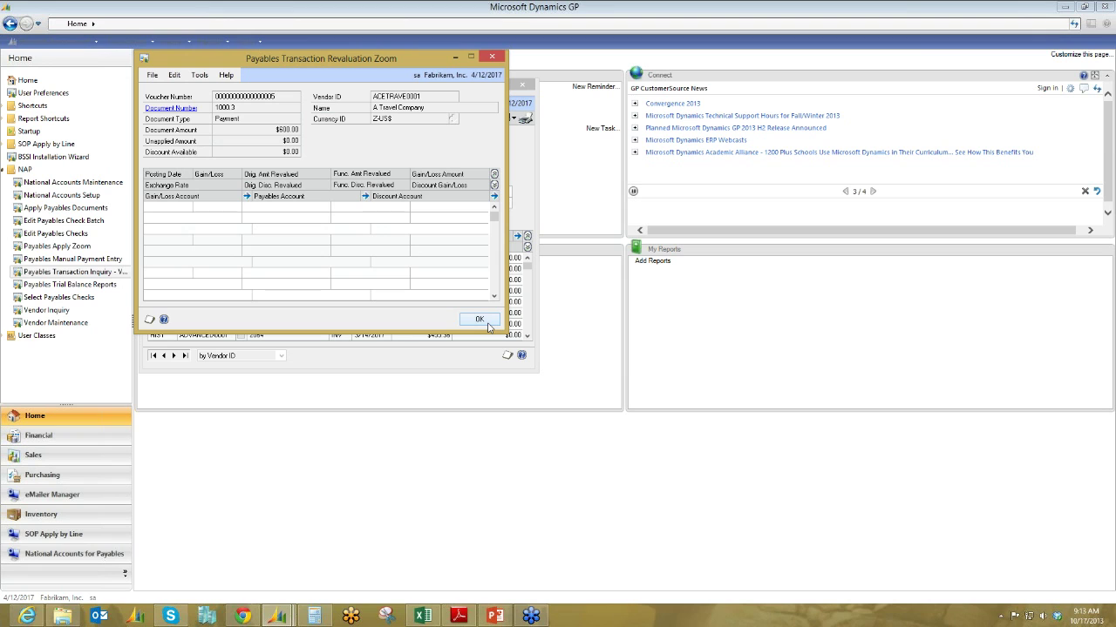
left_click(479, 320)
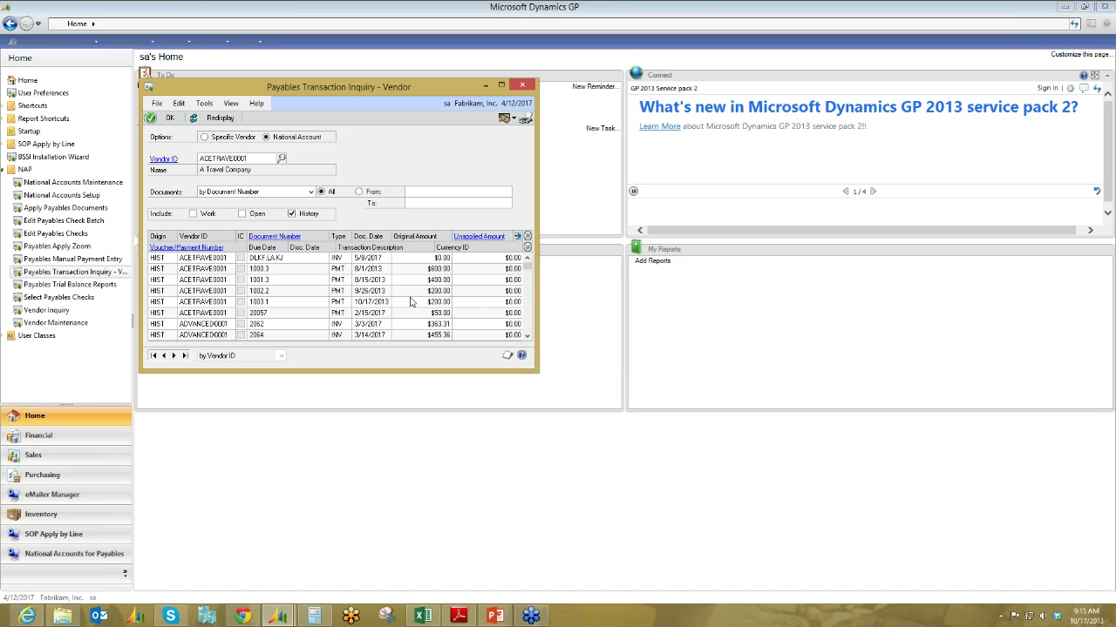
- Switch to the NAP 2013 presentation in PowerPoint and select the closing Questions? slide
left_click(495, 617)
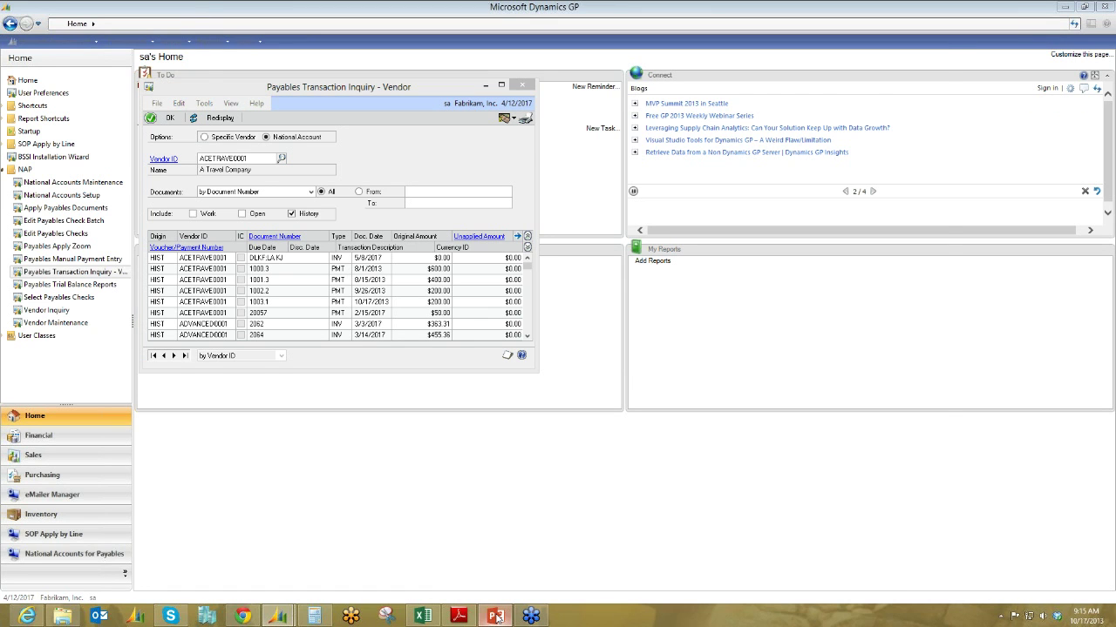
scroll(257, 382, "down", 8)
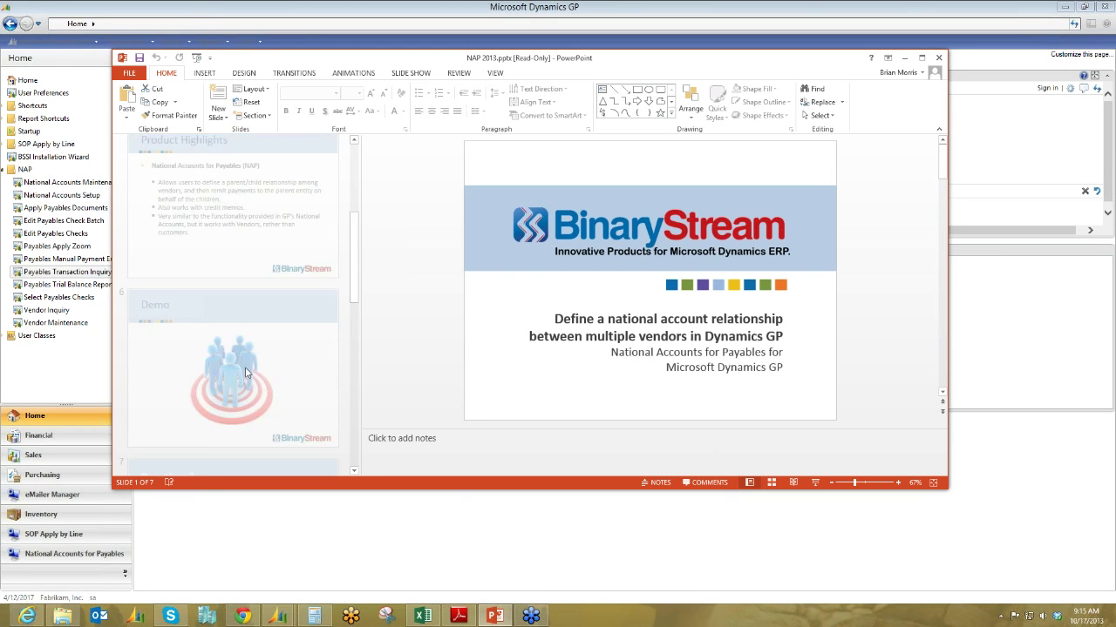
left_click(222, 357)
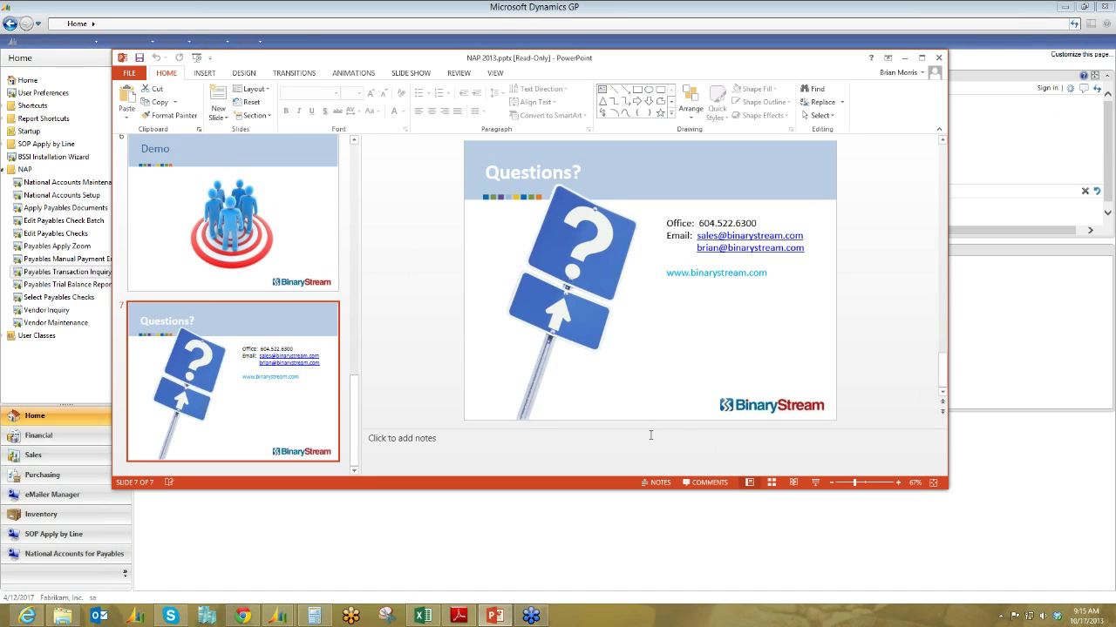
- Start the slide show from the Questions? slide and swap Presenter View and Slide Show between the displays
left_click(815, 483)
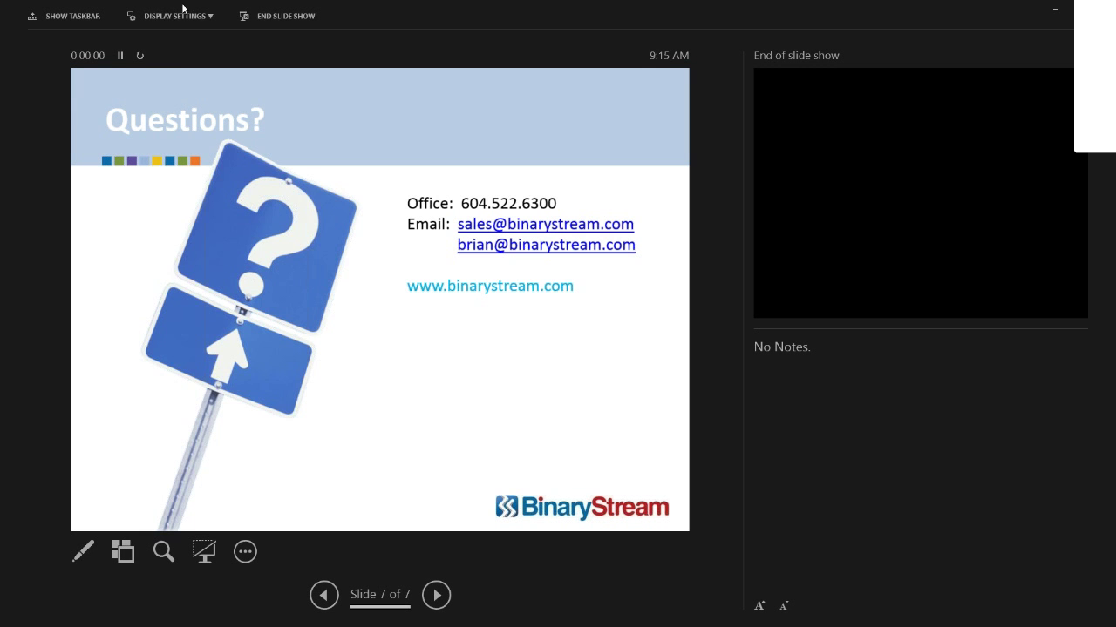
left_click(183, 12)
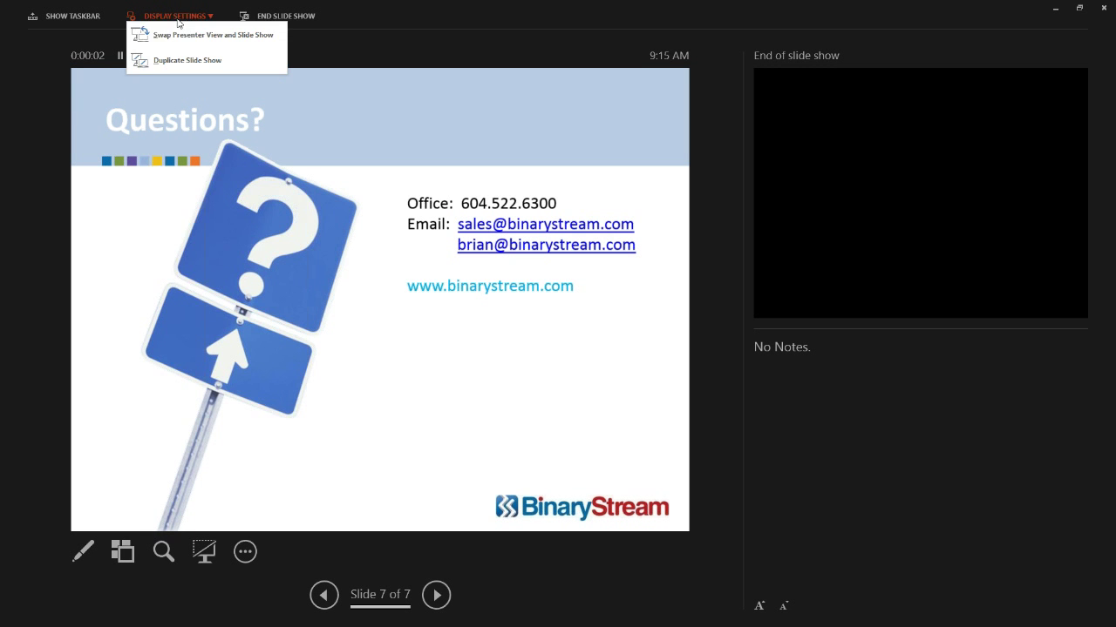
left_click(186, 36)
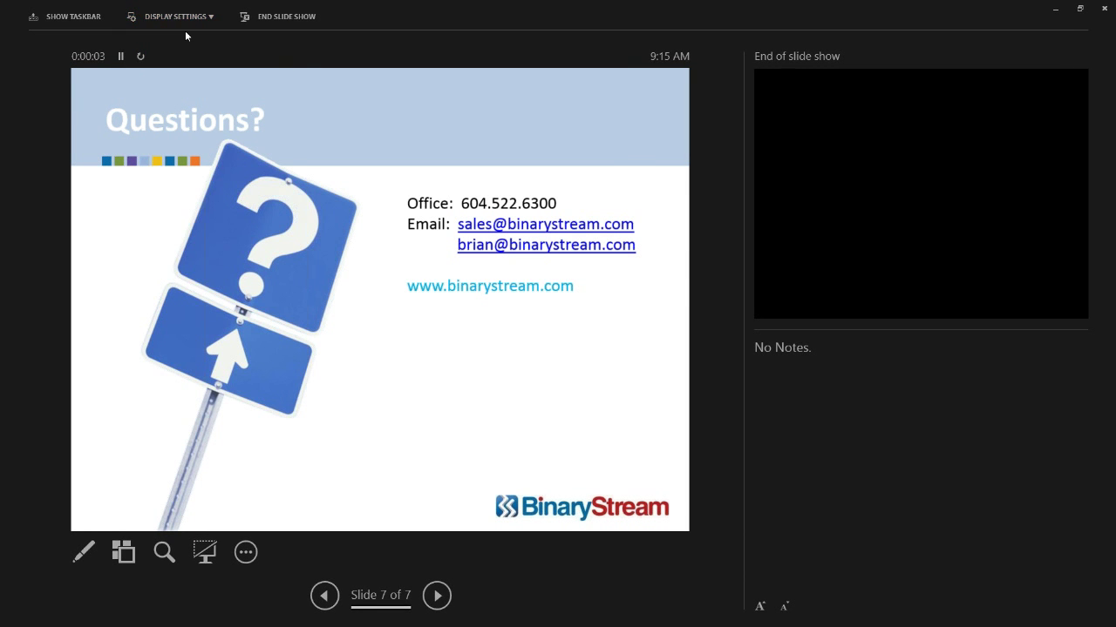